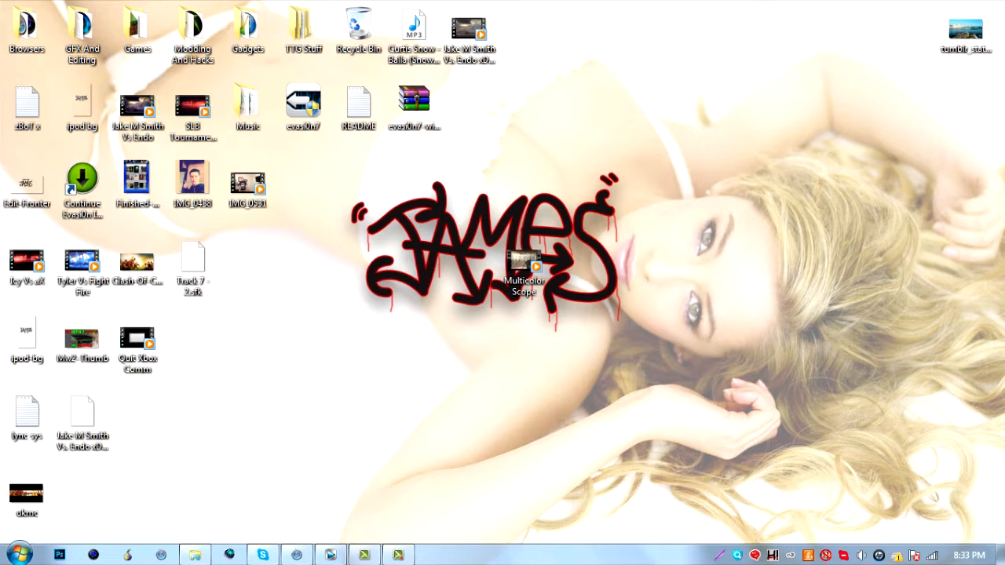
# Step: Play the Multicolor Scope video from the desktop, replay its ending and close the player
pyautogui.moveTo(396, 151); pyautogui.dragTo(427, 358)
pyautogui.doubleClick(524, 267)
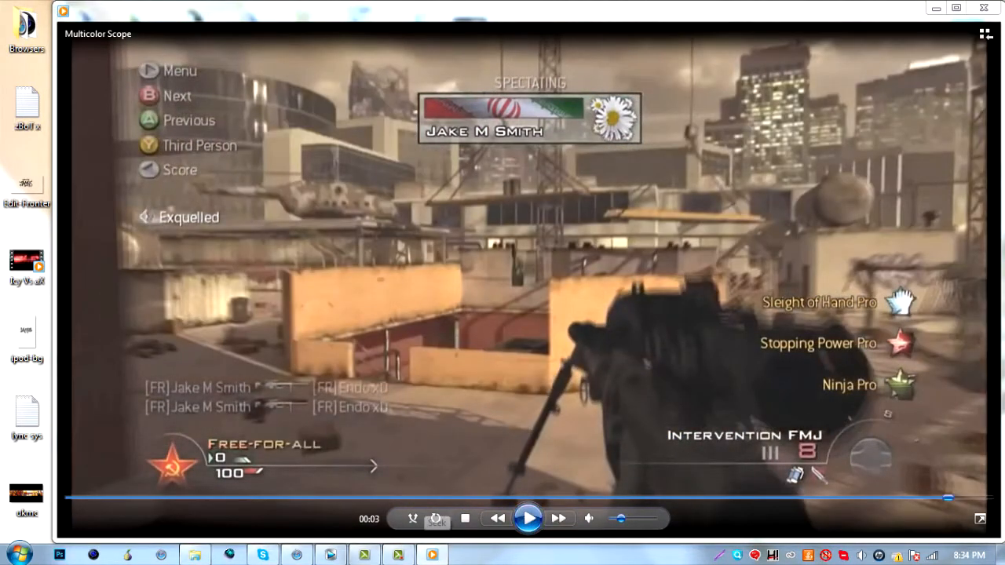
pyautogui.click(415, 498)
pyautogui.click(527, 518)
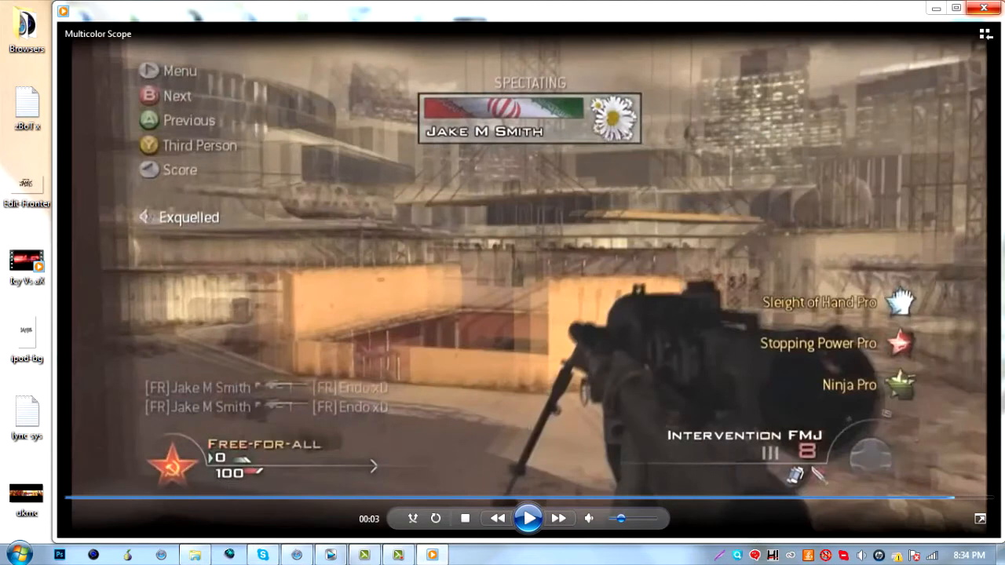
pyautogui.click(983, 8)
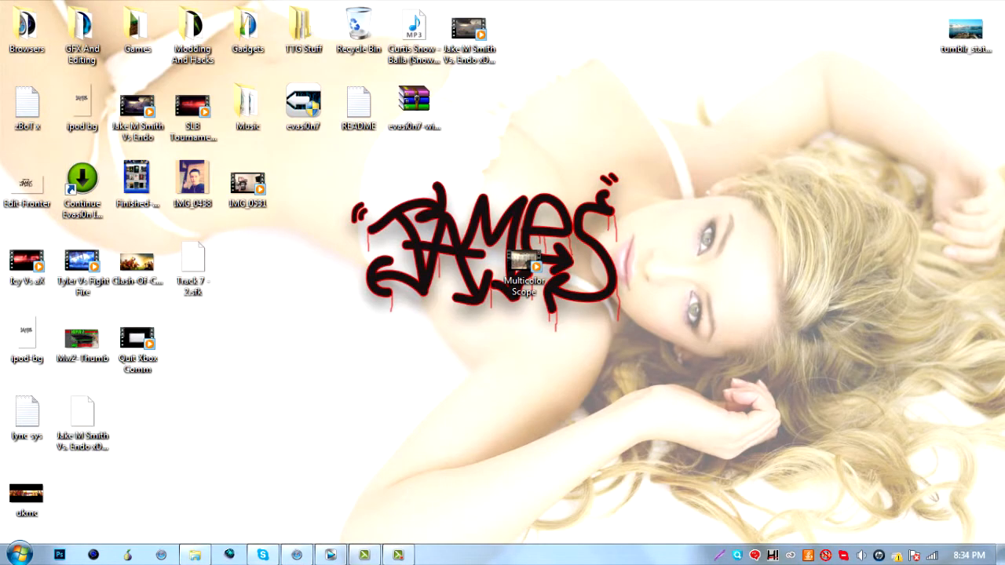
# Step: Switch to Vegas Pro and preview the gameplay clip from its start
pyautogui.click(330, 555)
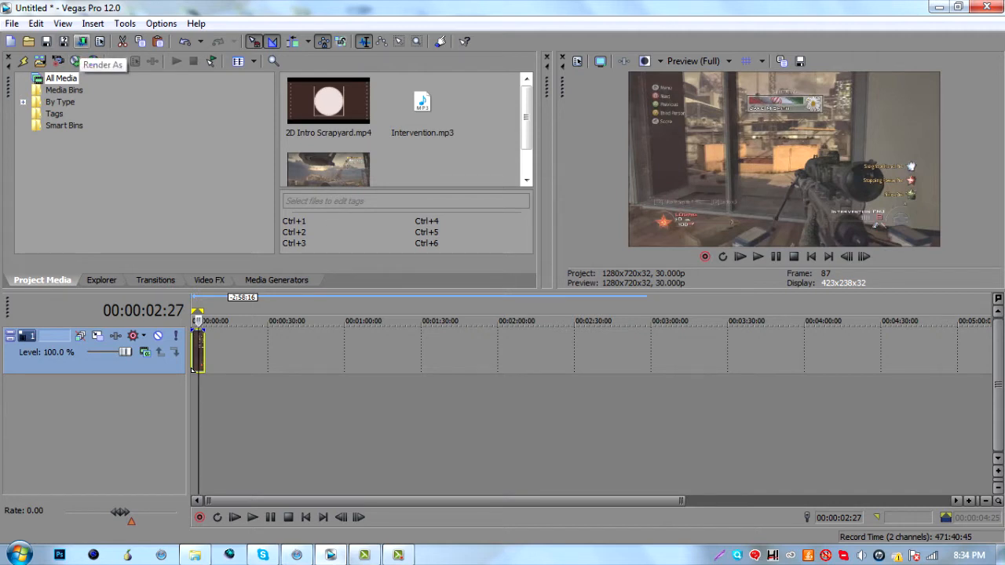
pyautogui.click(192, 350)
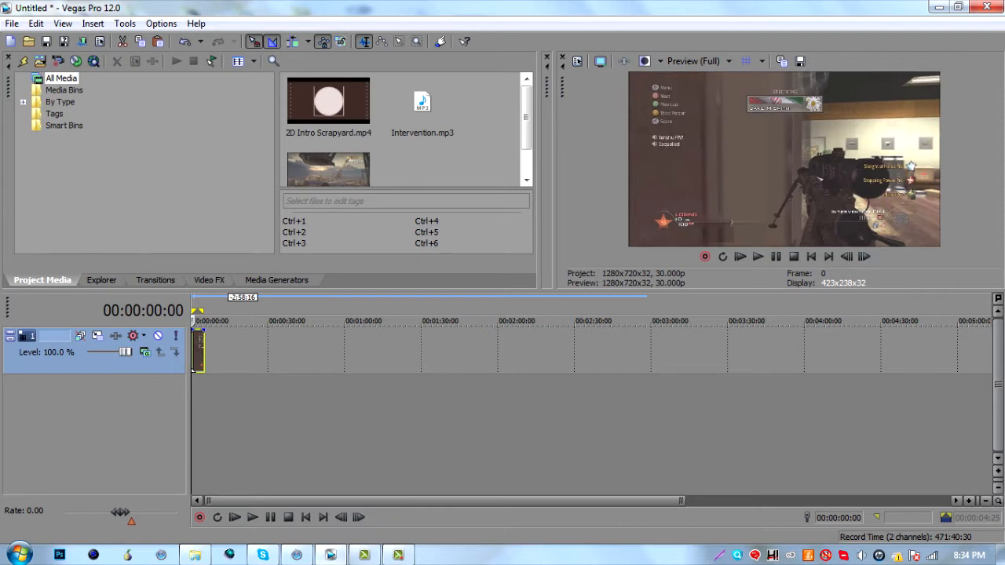
pyautogui.scroll(3, 192, 369)
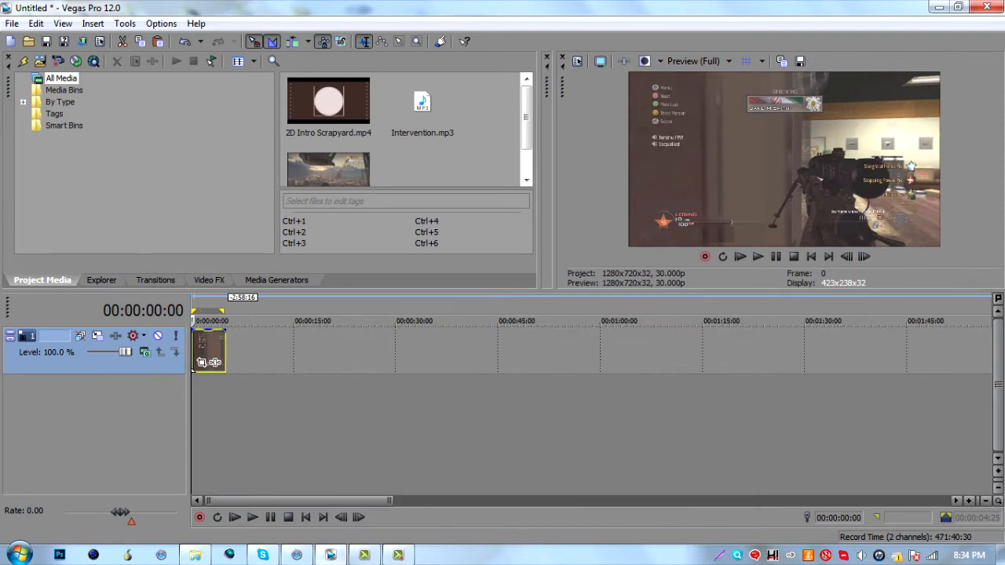
pyautogui.press('space')
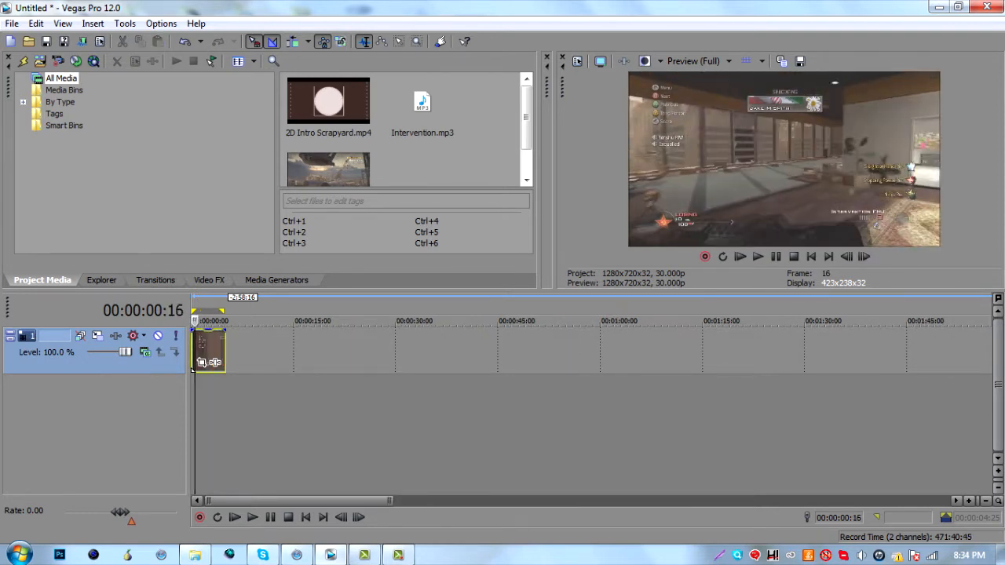
pyautogui.press('j')
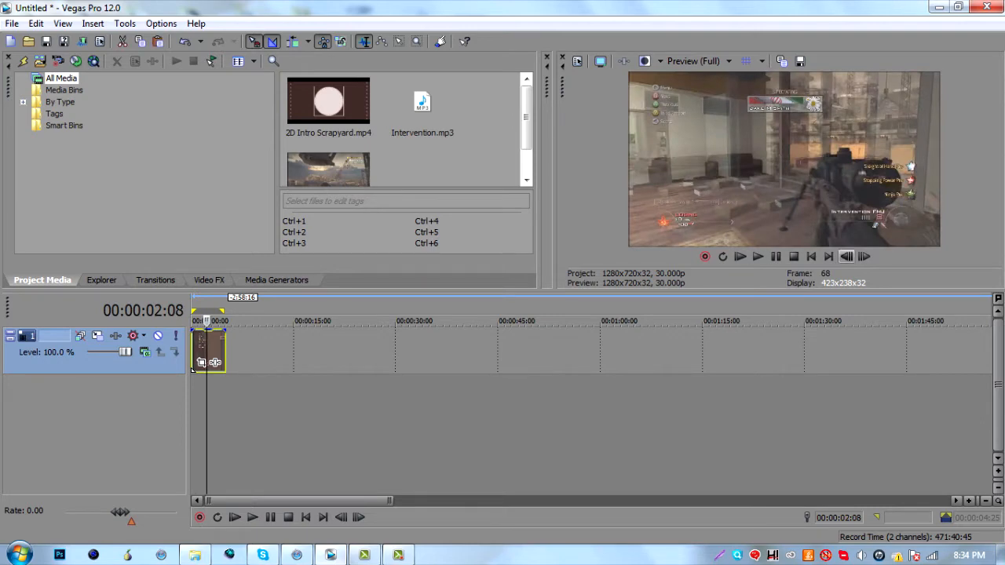
pyautogui.press('k')
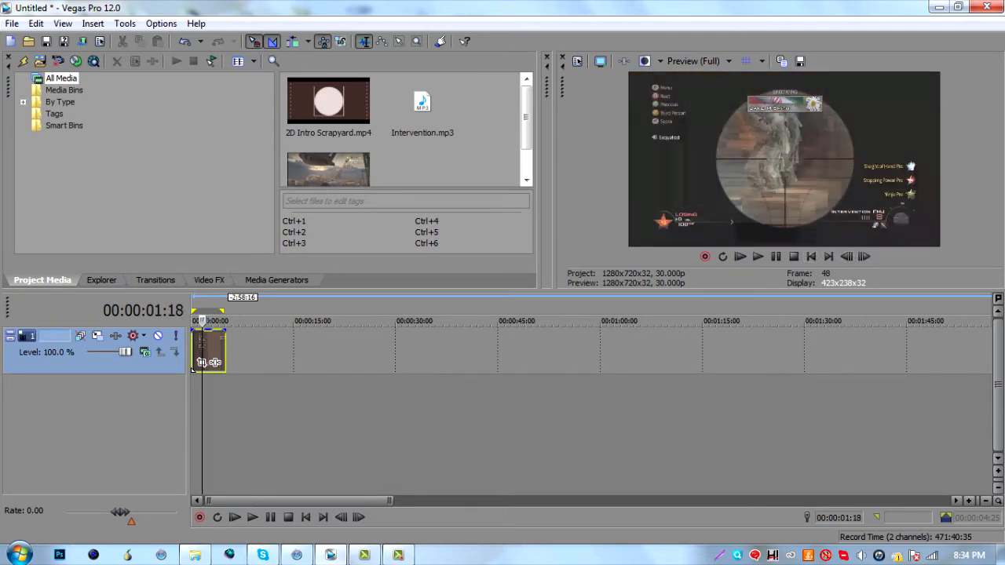
# Step: Split the gameplay clip at 00:00:03:09, where the scope glint fills the frame
pyautogui.click(757, 256)
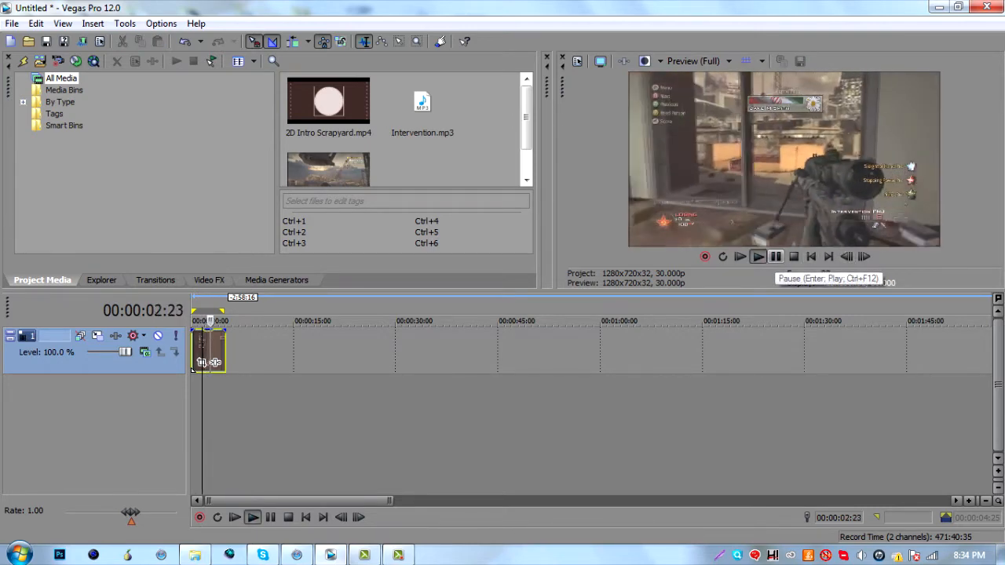
pyautogui.click(776, 256)
pyautogui.doubleClick(847, 257)
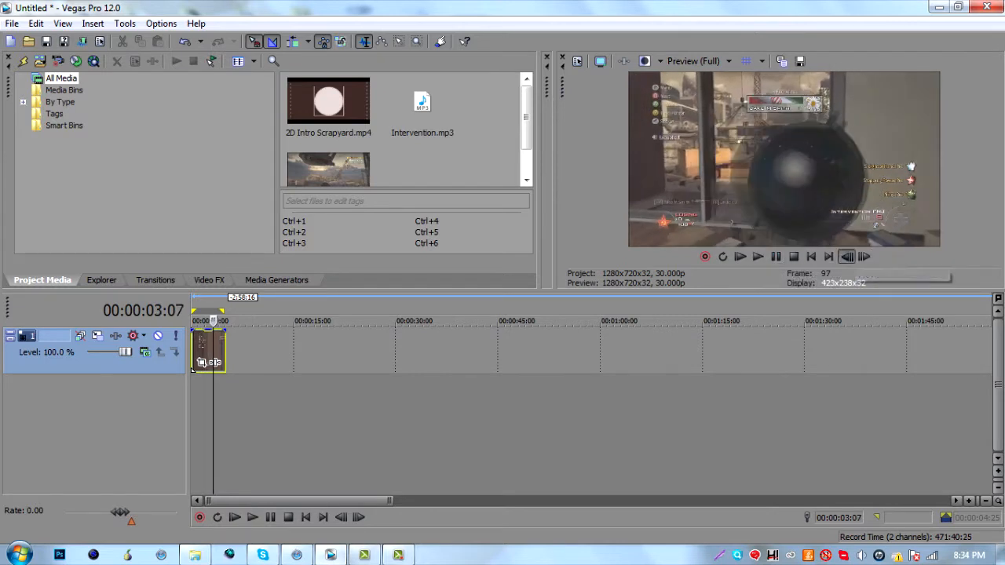
pyautogui.doubleClick(864, 256)
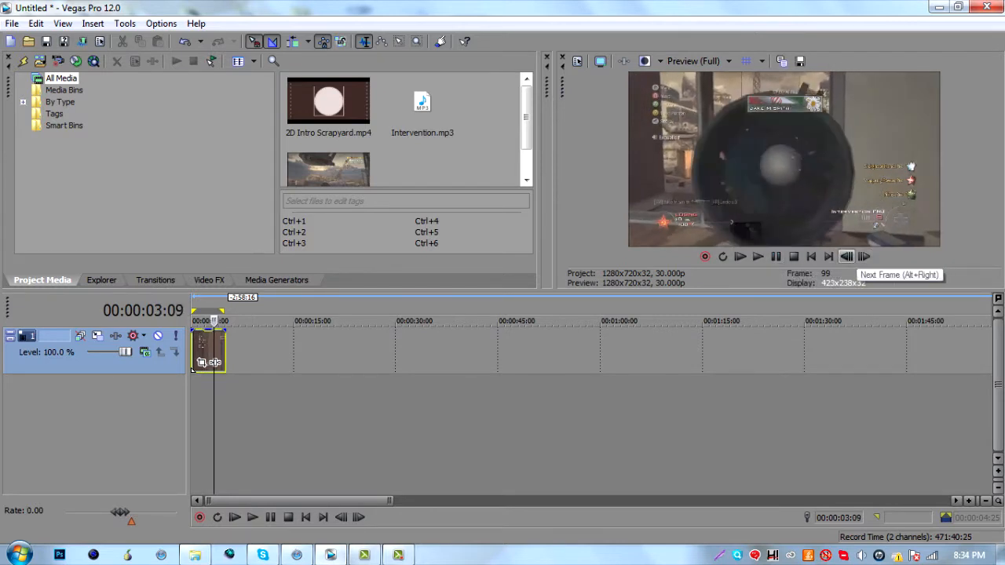
pyautogui.click(846, 256)
pyautogui.click(864, 256)
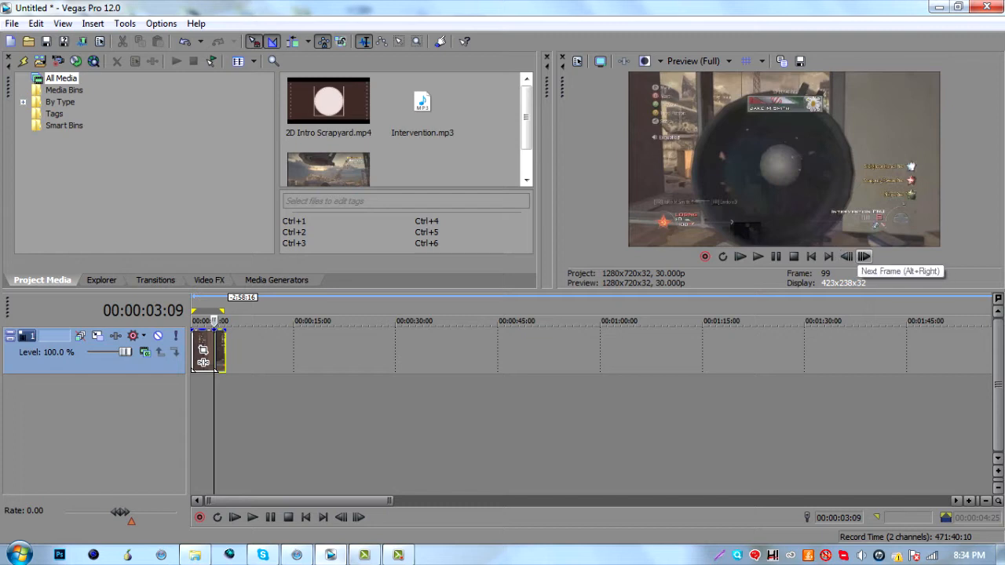
# Step: Split the second piece at 00:00:03:11 and move the remainder along the track to about 00:00:06:00
pyautogui.click(864, 257)
pyautogui.click(864, 257)
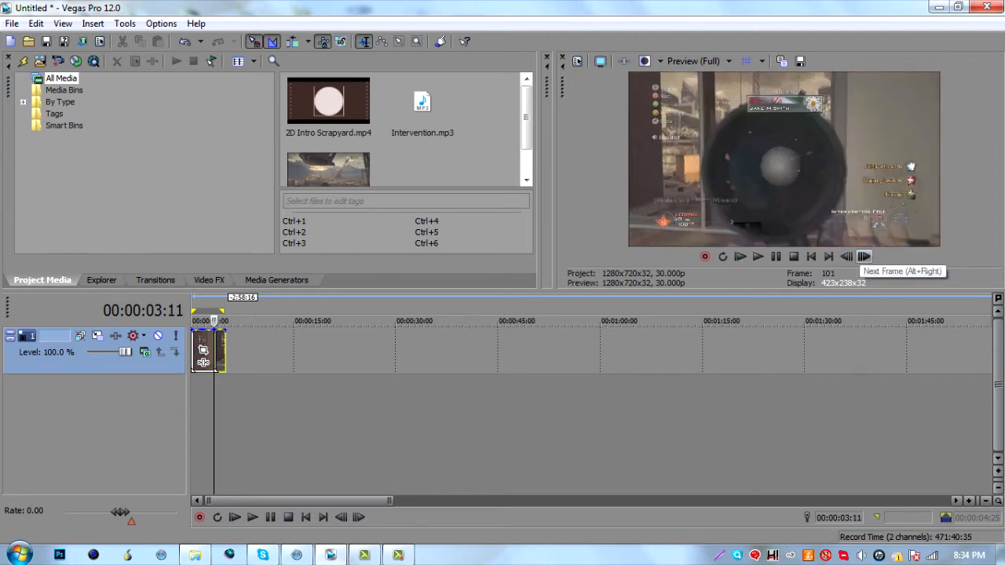
pyautogui.scroll(5, 502, 393)
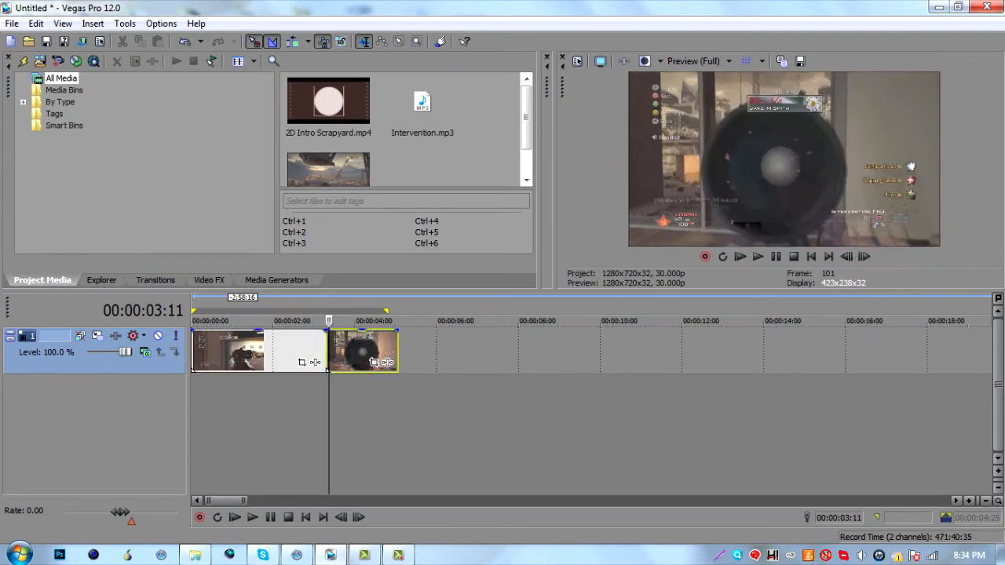
pyautogui.click(847, 257)
pyautogui.click(846, 256)
pyautogui.click(864, 256)
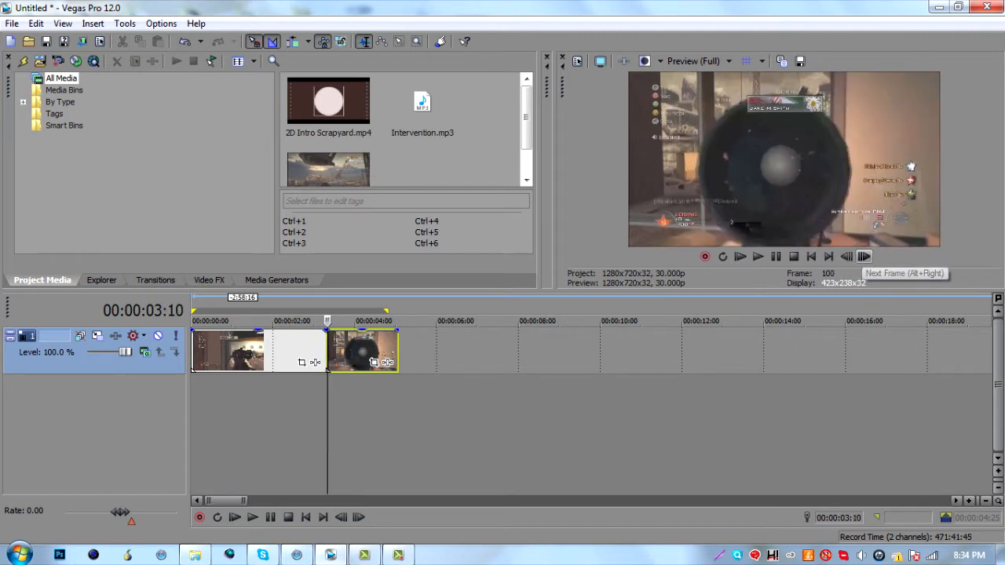
pyautogui.click(864, 257)
pyautogui.scroll(3, 550, 392)
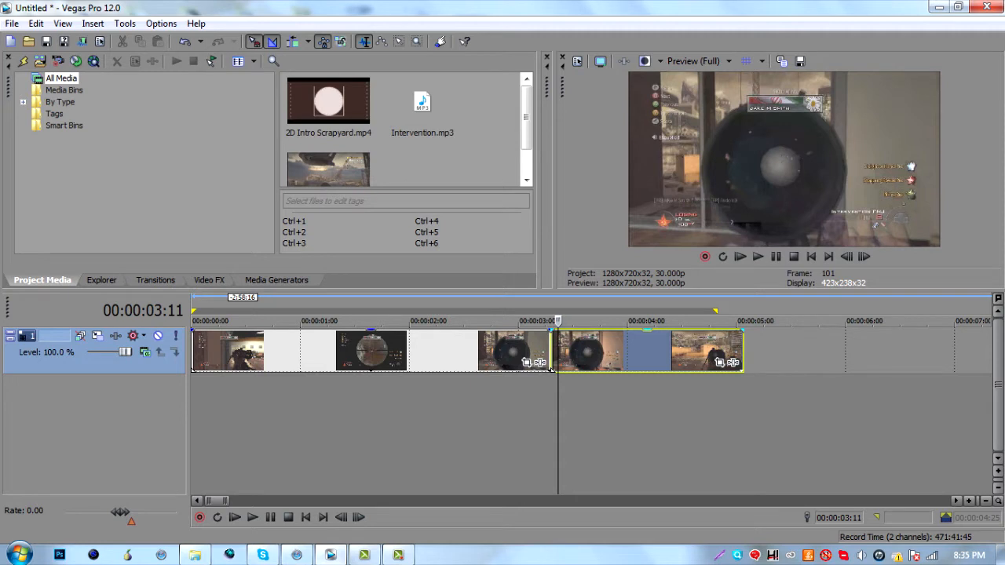
pyautogui.scroll(-3, 551, 369)
pyautogui.moveTo(387, 361); pyautogui.dragTo(597, 362)
pyautogui.scroll(1, 496, 362)
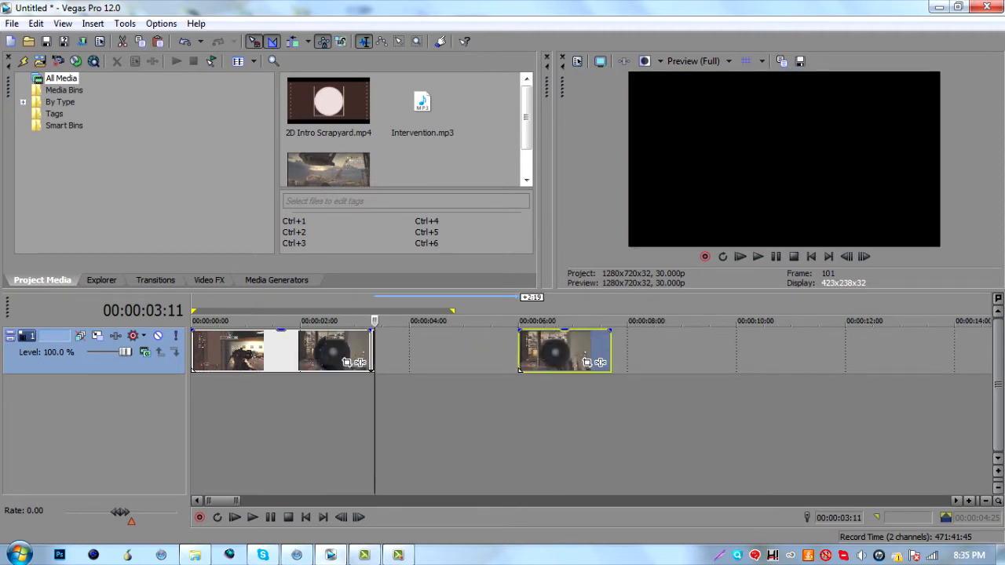
# Step: Extend the short middle piece to about 00:00:03:17 and move the last piece back against its end
pyautogui.scroll(3, 581, 361)
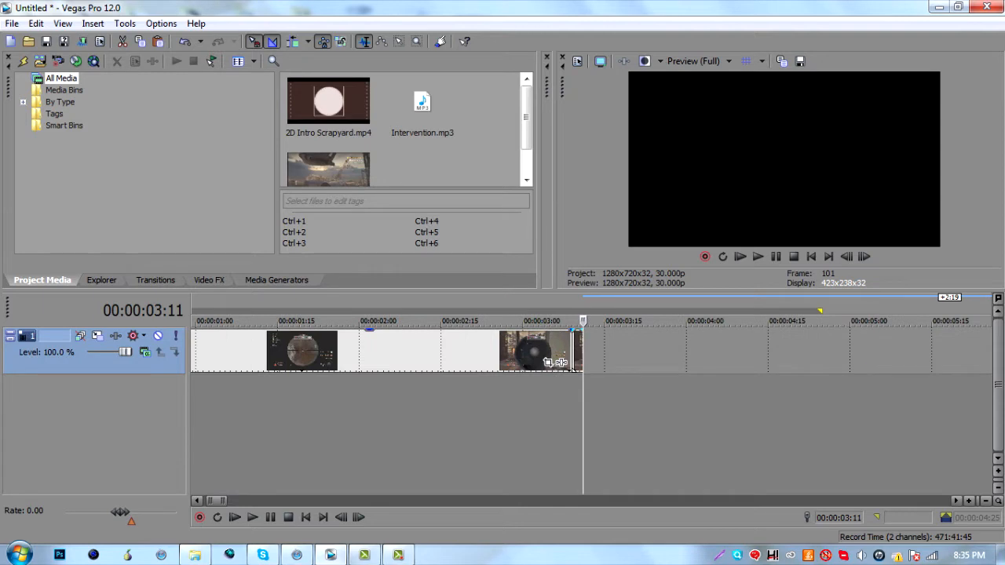
pyautogui.moveTo(583, 345); pyautogui.dragTo(615, 345)
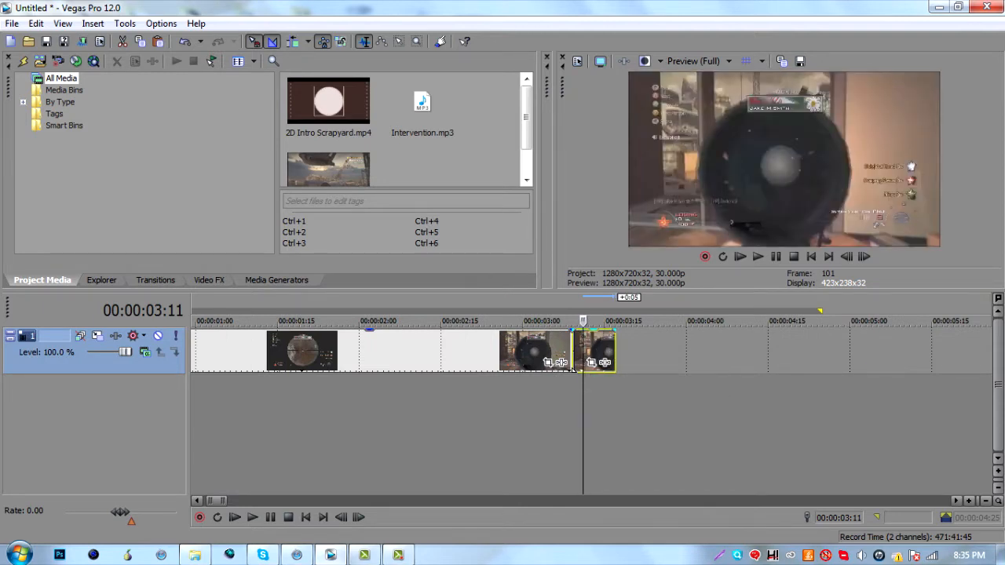
pyautogui.scroll(-6, 572, 367)
pyautogui.scroll(2, 328, 367)
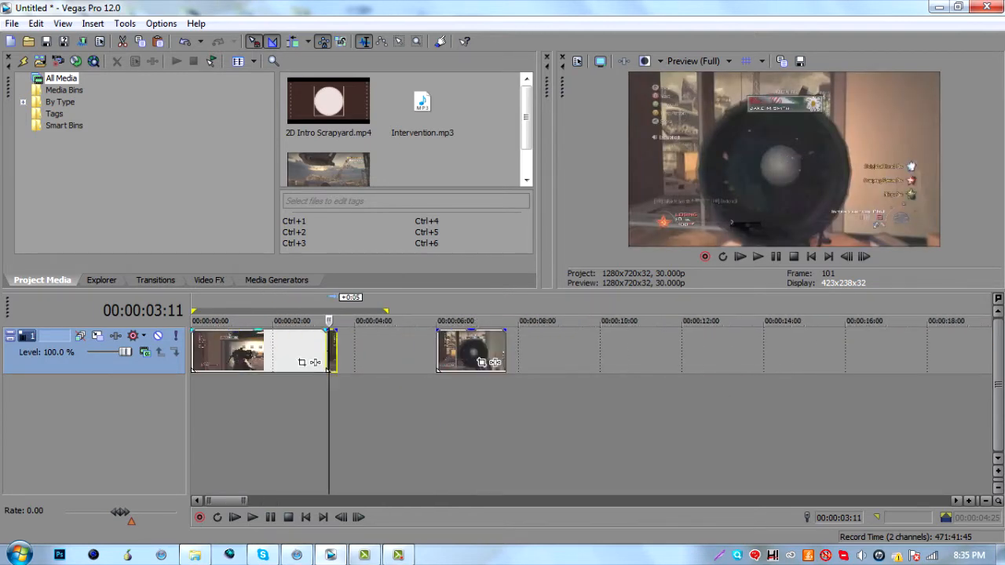
pyautogui.moveTo(471, 350); pyautogui.dragTo(372, 349)
# Step: Play back the timeline across the cuts around the short middle piece
pyautogui.click(275, 350)
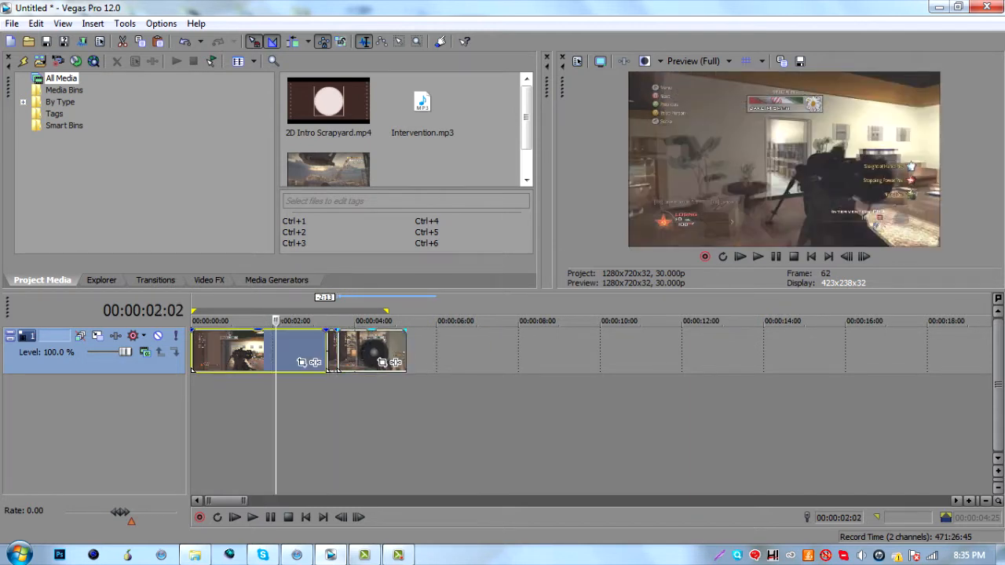
pyautogui.click(757, 256)
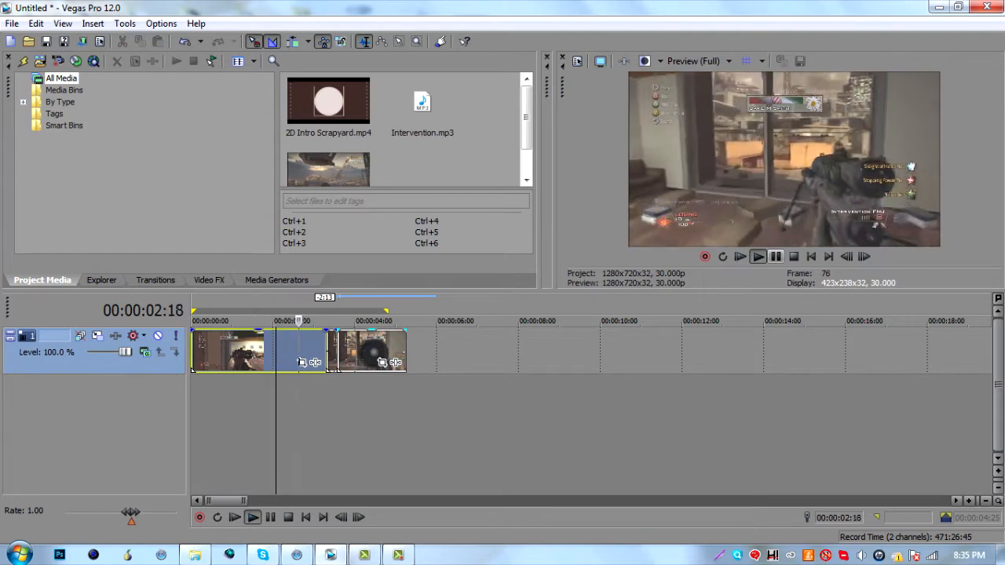
pyautogui.click(775, 256)
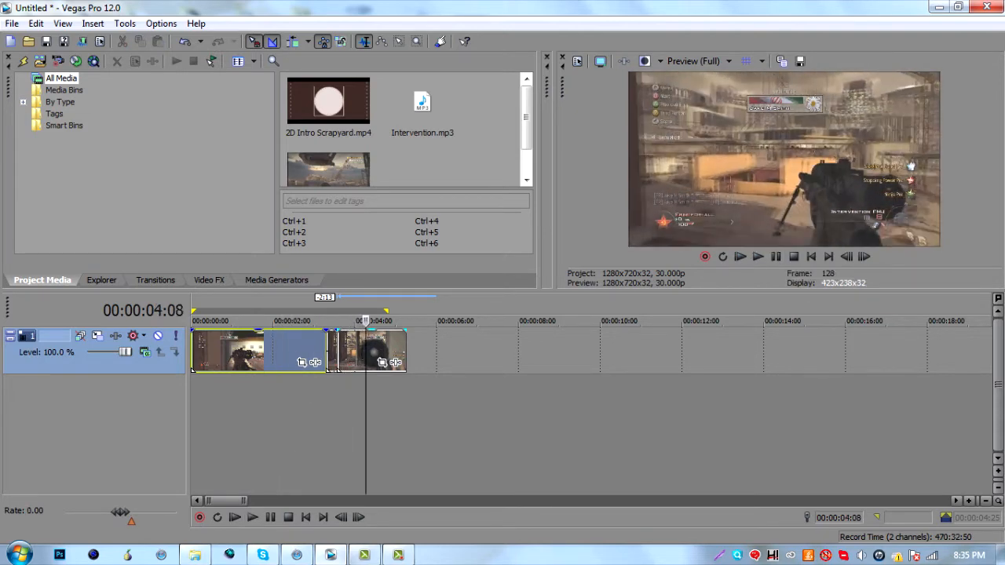
pyautogui.click(312, 350)
pyautogui.click(757, 256)
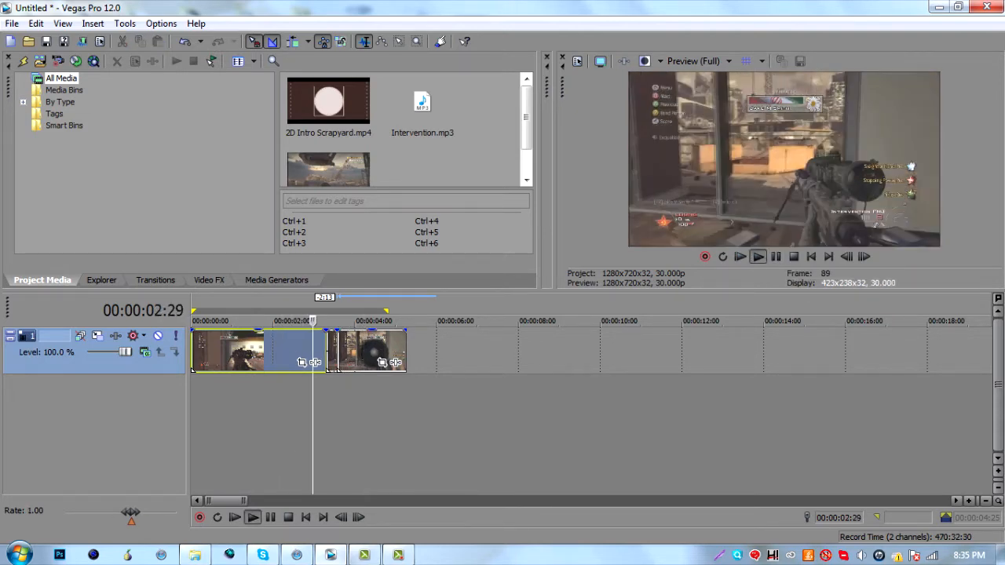
pyautogui.click(775, 255)
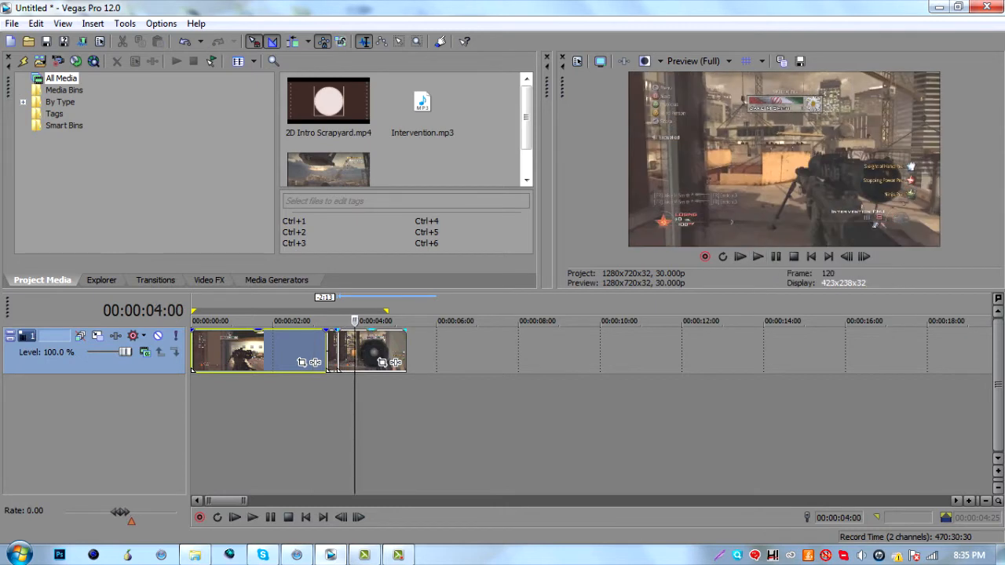
# Step: Move the last piece away from the cut and apply Twixtor with the Edit Setup preset to the short middle piece
pyautogui.moveTo(369, 350); pyautogui.dragTo(454, 350)
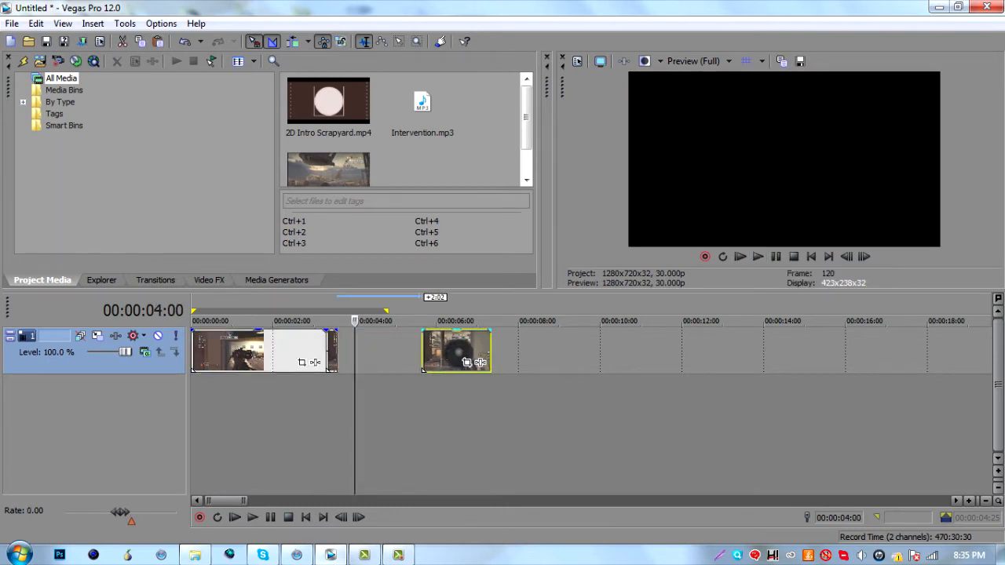
pyautogui.click(209, 280)
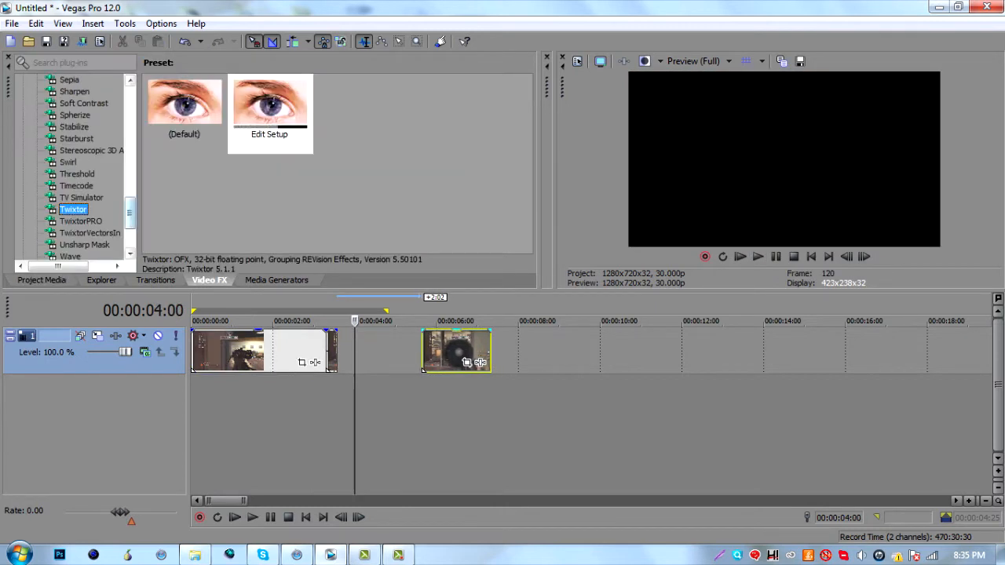
pyautogui.click(81, 197)
pyautogui.click(73, 210)
pyautogui.click(270, 110)
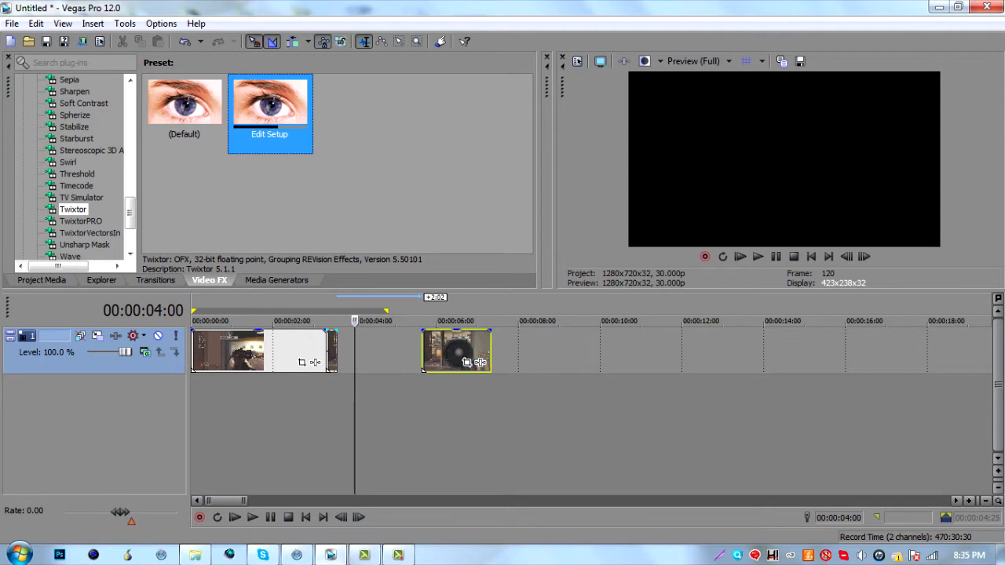
pyautogui.moveTo(270, 110); pyautogui.dragTo(456, 351)
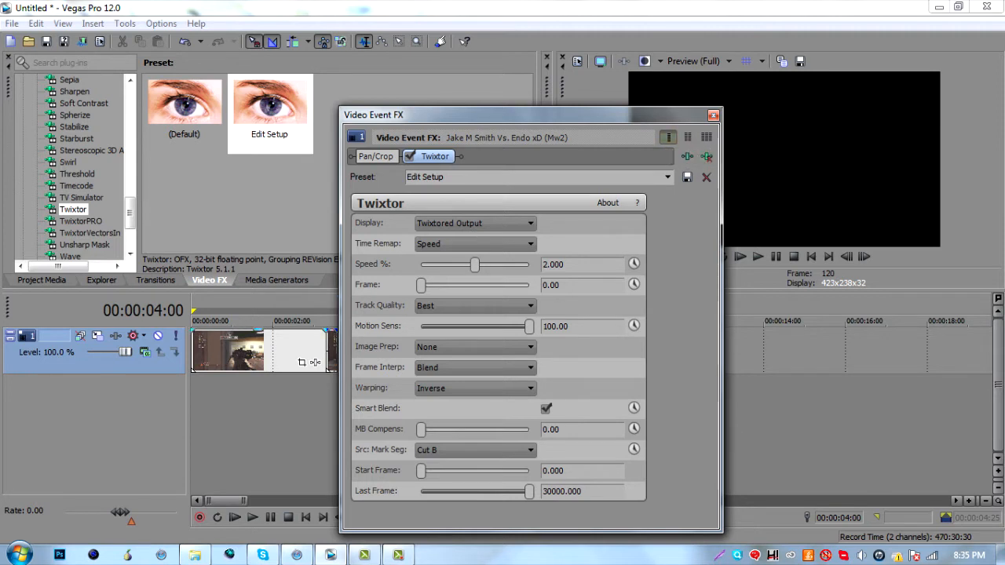
pyautogui.click(713, 115)
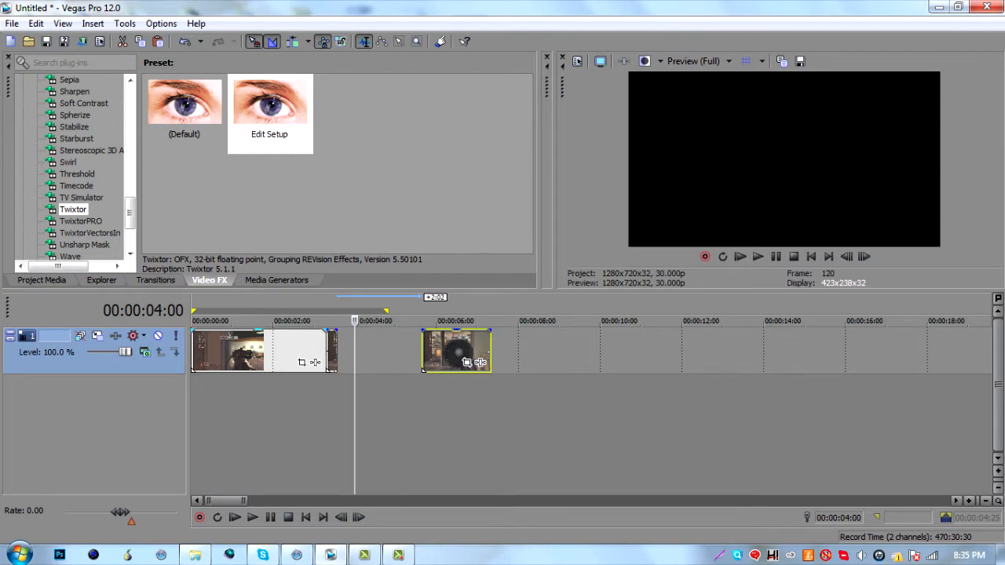
# Step: Move the last piece to about 00:00:04:10 and time-stretch the short Twixtor piece until it meets it
pyautogui.click(323, 347)
pyautogui.moveTo(452, 347); pyautogui.dragTo(403, 347)
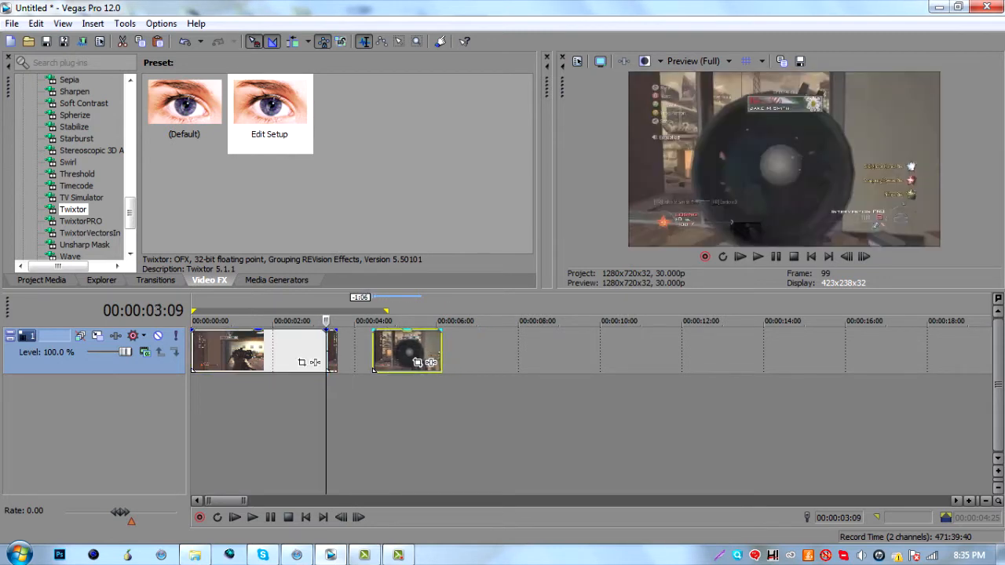
pyautogui.scroll(3, 402, 347)
pyautogui.moveTo(769, 371); pyautogui.dragTo(742, 370)
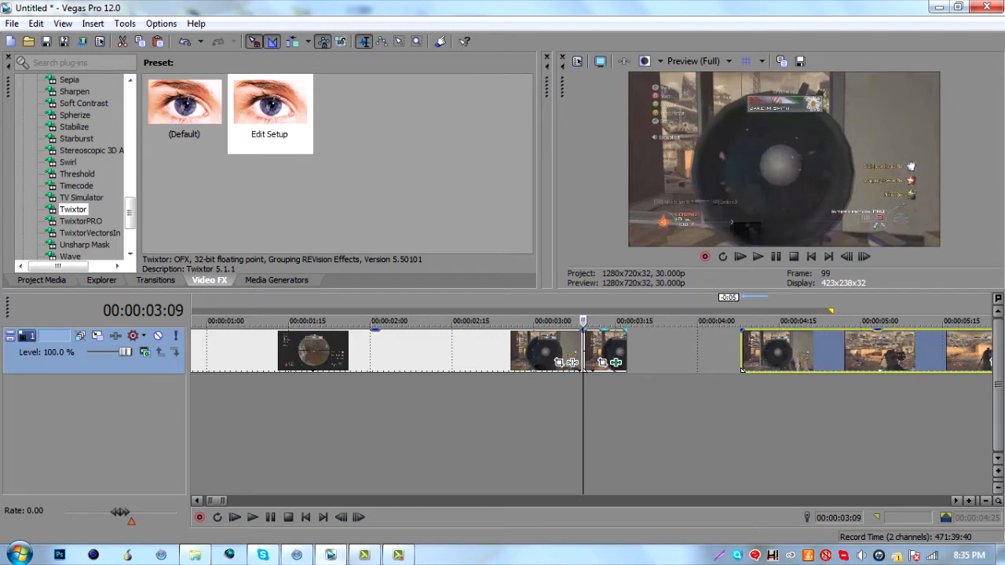
pyautogui.click(625, 351)
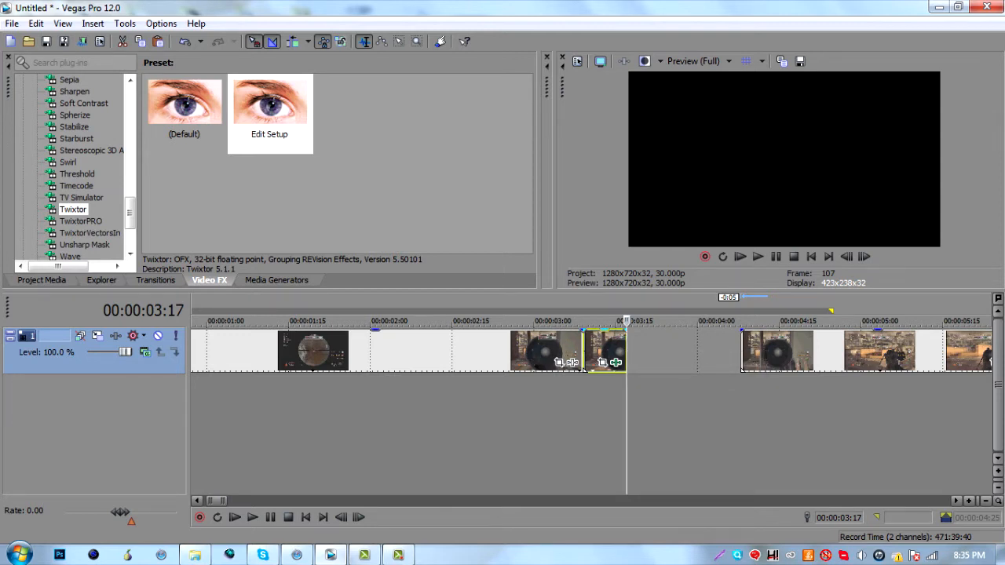
pyautogui.moveTo(626, 354); pyautogui.dragTo(751, 351)
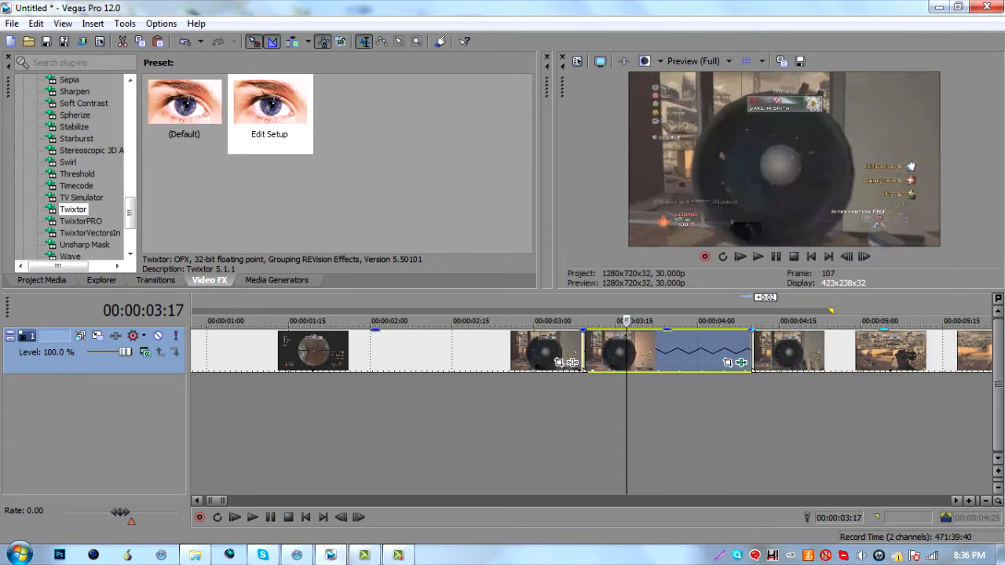
# Step: Step frame by frame through the end of the first piece, up to its cut with the Twixtor piece
pyautogui.click(578, 363)
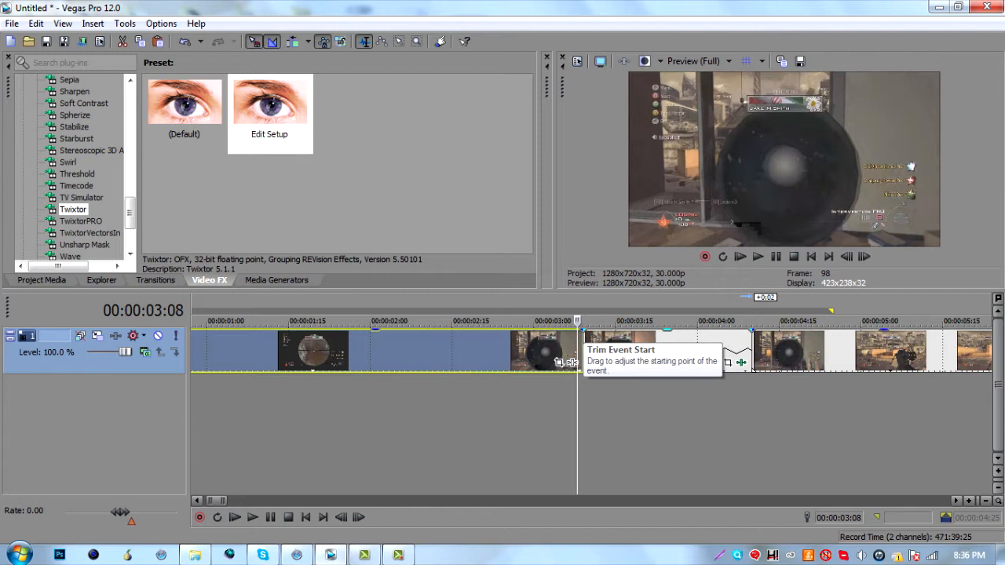
pyautogui.press('Left')
pyautogui.press('Left')
pyautogui.press('Left')
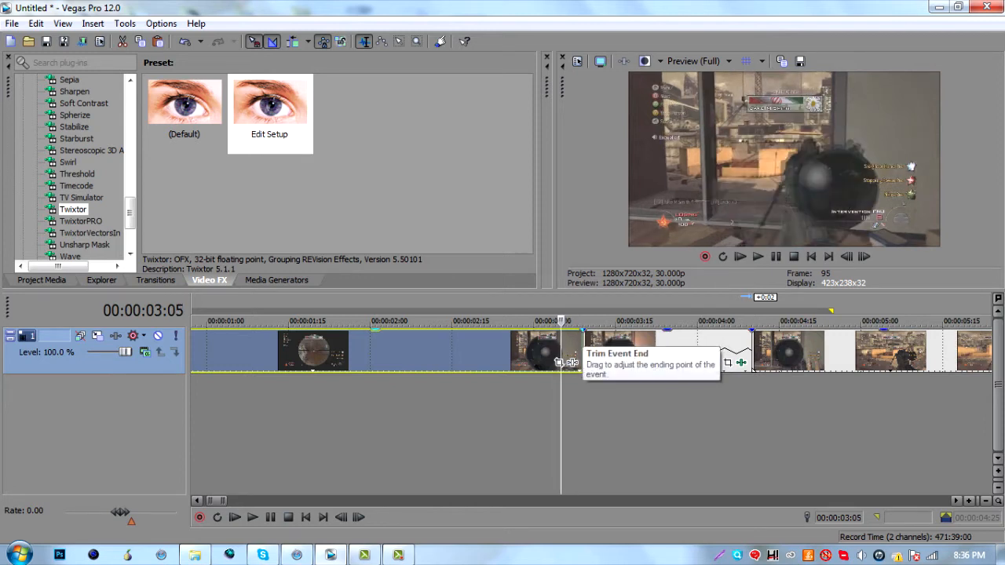
pyautogui.press('Right')
pyautogui.press('Right')
pyautogui.press('Right')
pyautogui.press('Right')
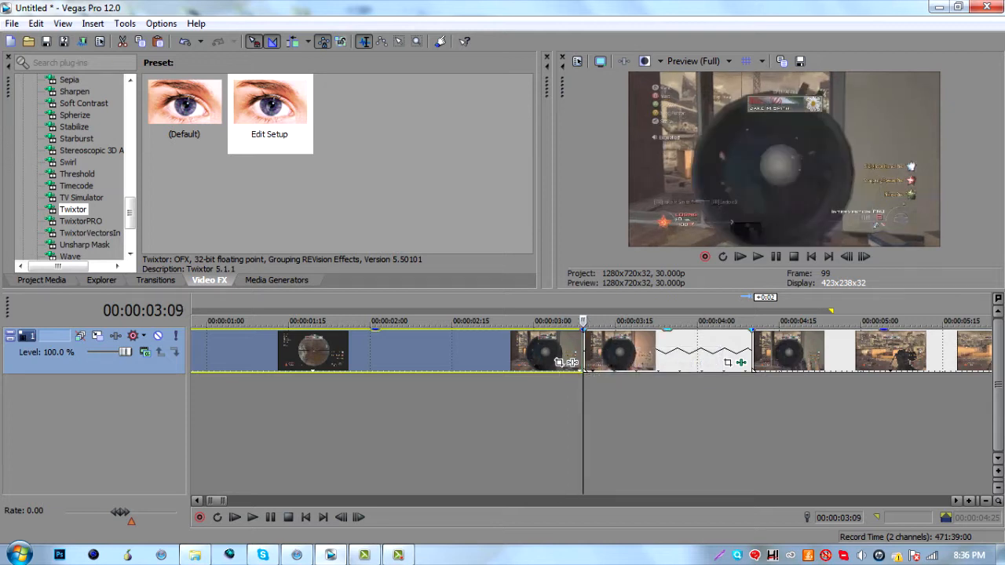
# Step: Insert a new video track above the gameplay track
pyautogui.scroll(-2, 581, 346)
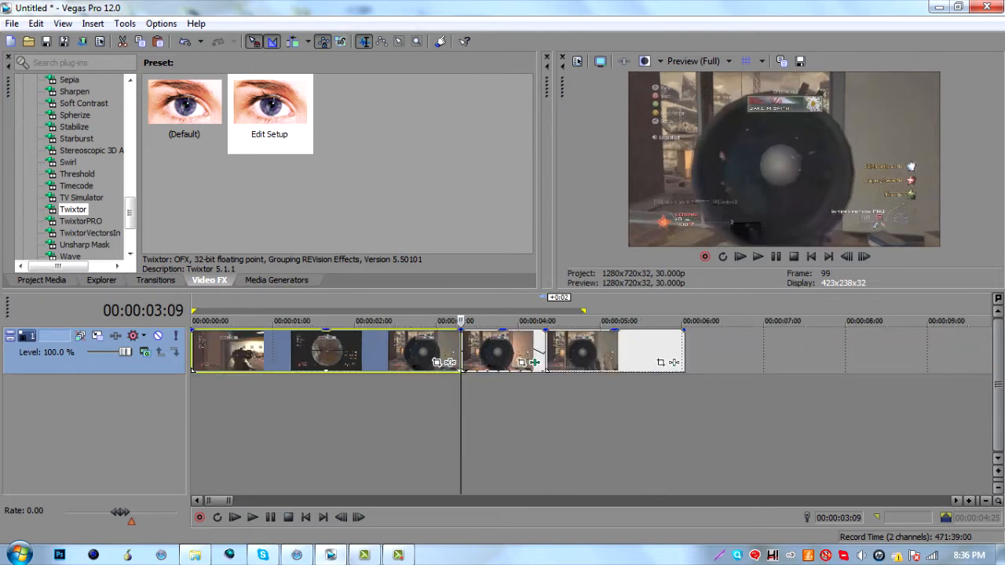
pyautogui.rightClick(565, 396)
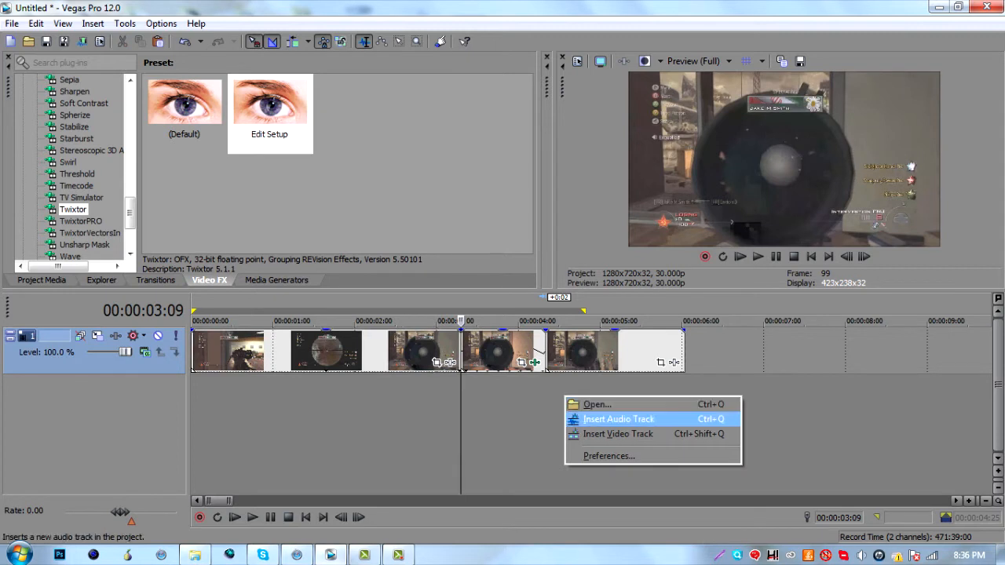
pyautogui.click(526, 398)
pyautogui.rightClick(526, 399)
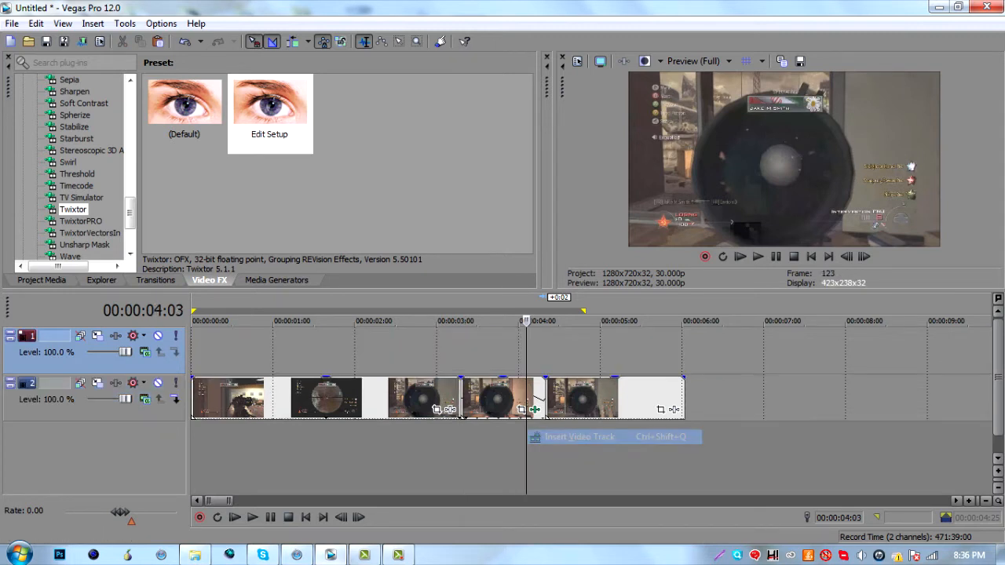
pyautogui.click(579, 437)
# Step: Copy the short Twixtor piece and paste it onto the new upper track at 00:00:03:09, directly above the original
pyautogui.click(465, 399)
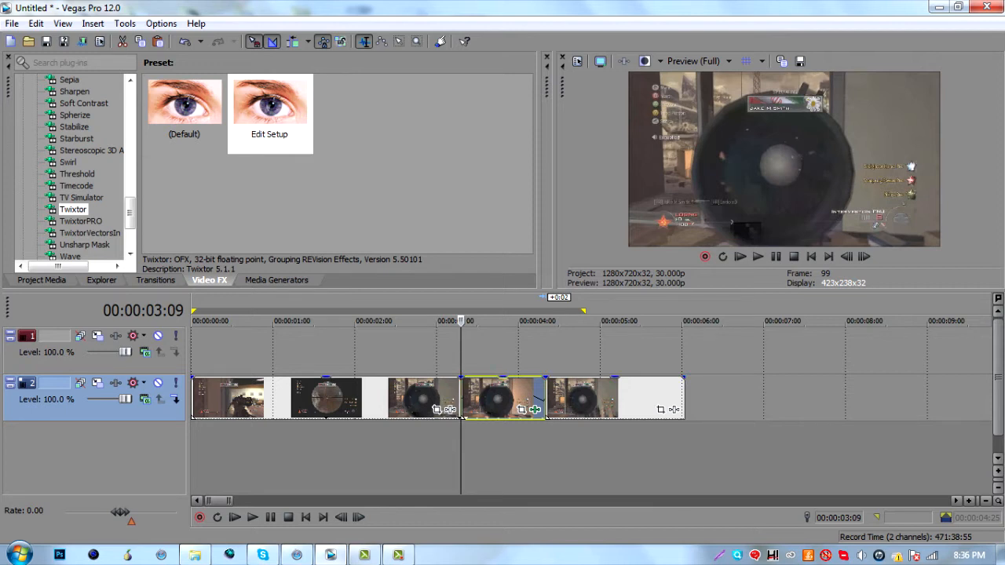
pyautogui.click(477, 351)
pyautogui.click(461, 351)
pyautogui.hotkey('ctrl', 'v')
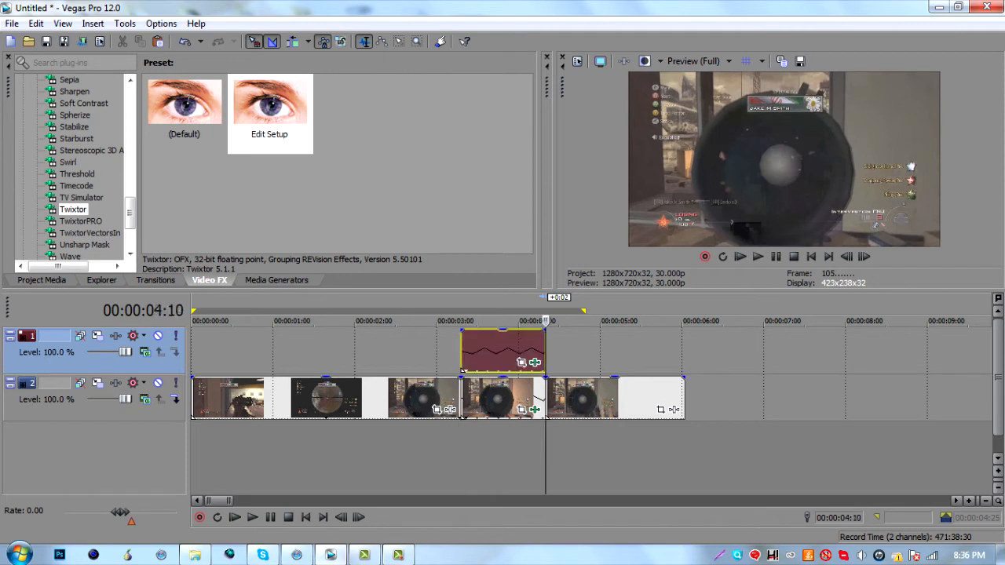
pyautogui.click(462, 352)
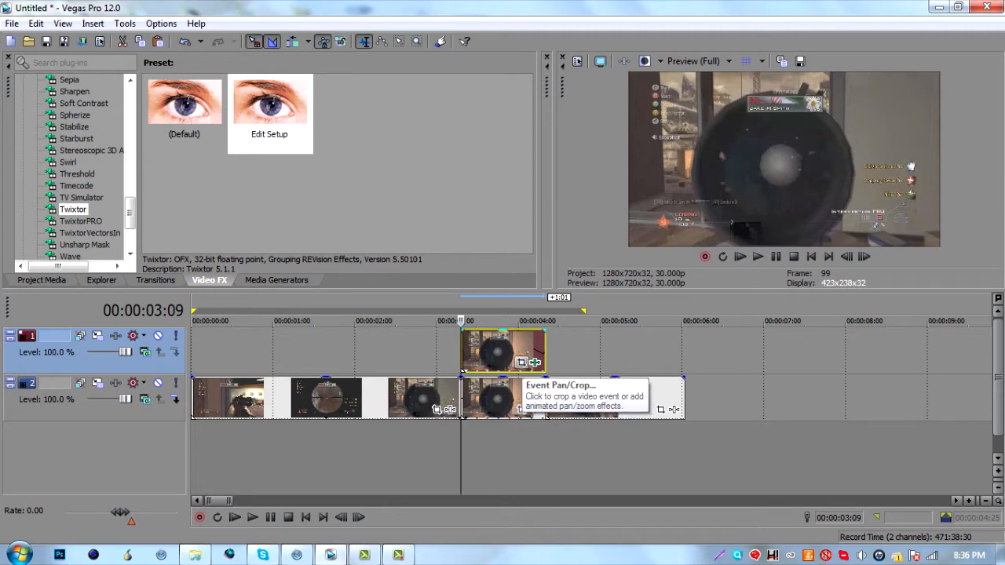
# Step: Open Event Pan/Crop for the upper copy, enlarge its window and enable the mask
pyautogui.click(520, 362)
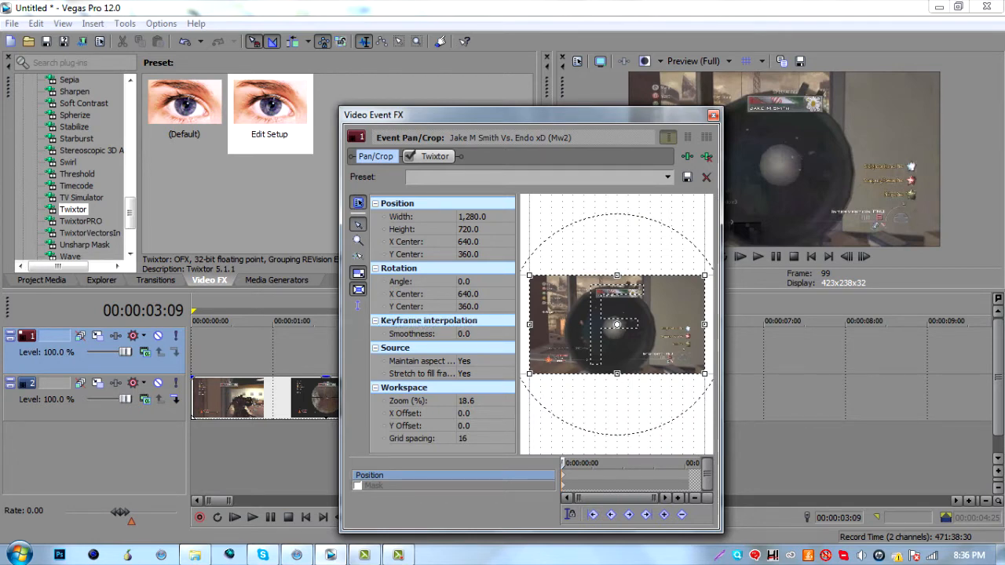
pyautogui.moveTo(340, 314); pyautogui.dragTo(101, 314)
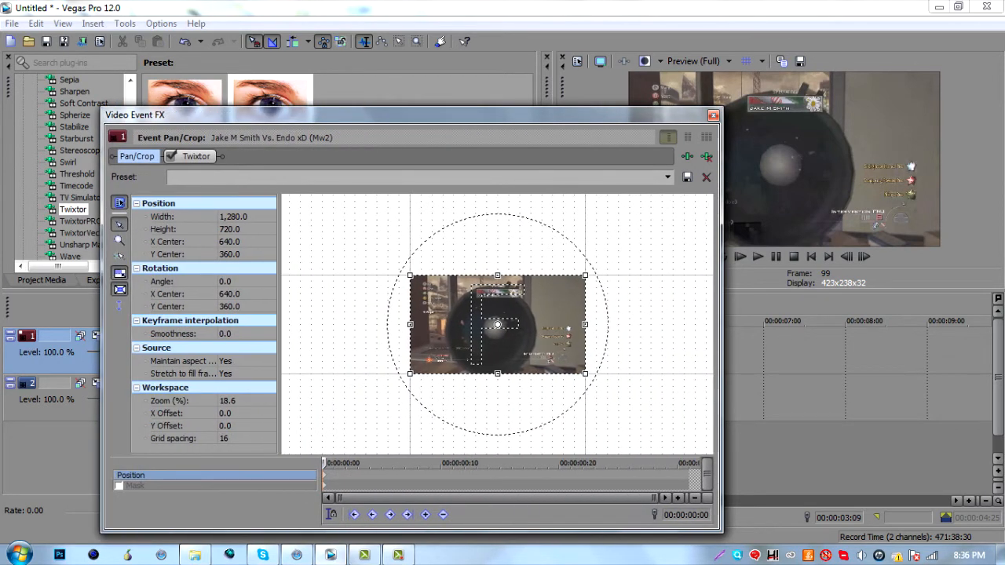
pyautogui.moveTo(723, 314); pyautogui.dragTo(927, 314)
pyautogui.doubleClick(549, 115)
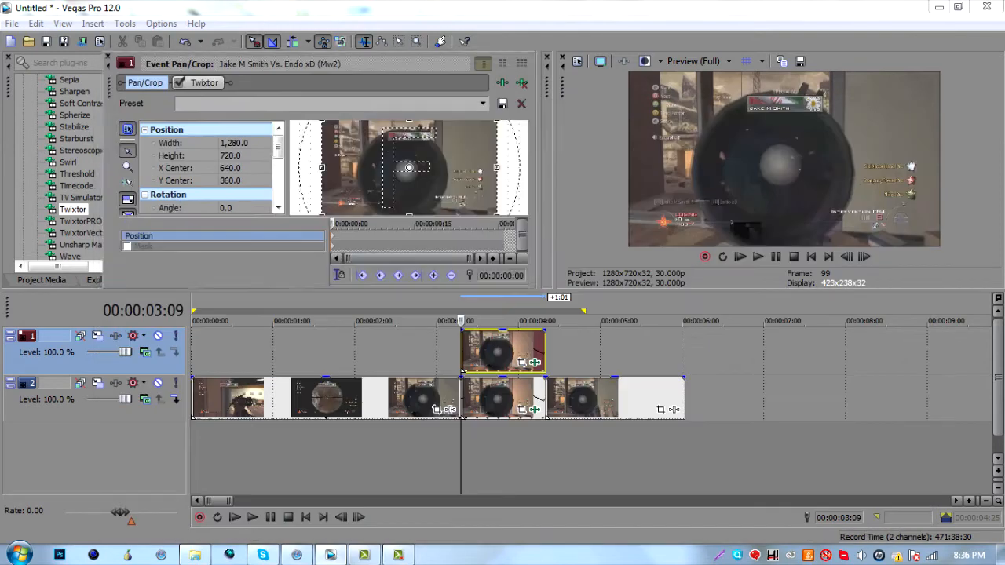
pyautogui.moveTo(108, 86); pyautogui.dragTo(140, 115)
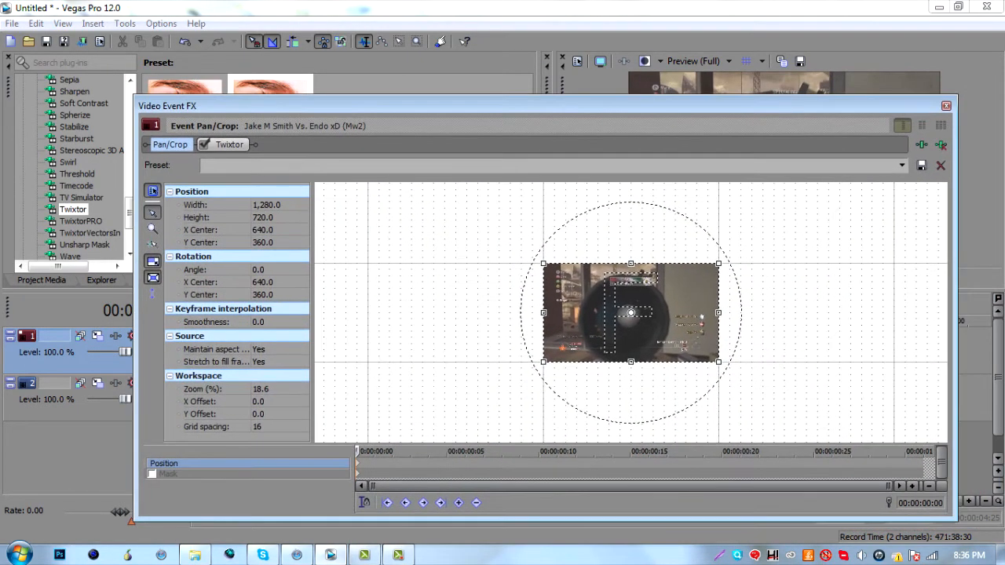
pyautogui.moveTo(542, 96); pyautogui.dragTo(541, 55)
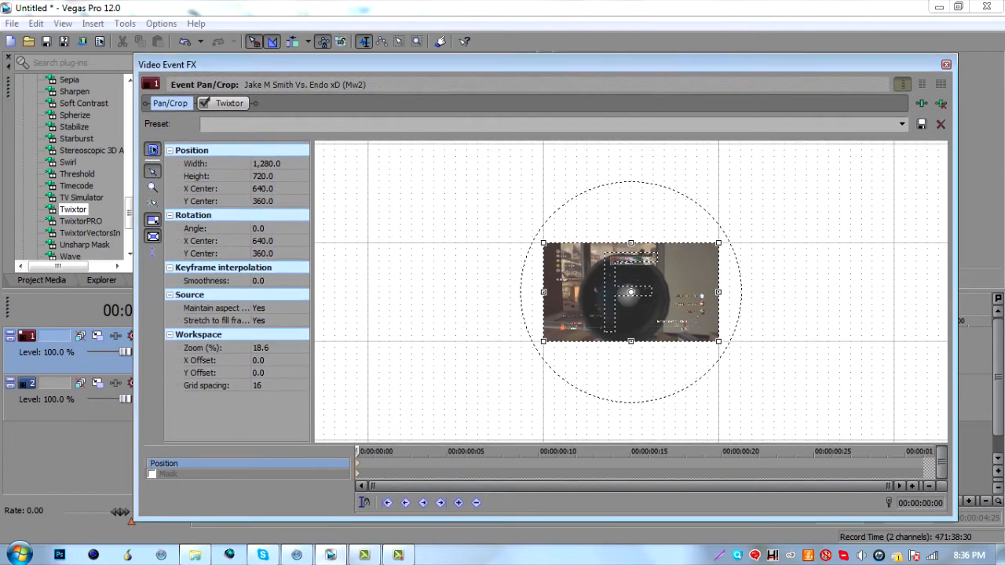
pyautogui.scroll(5, 630, 292)
pyautogui.scroll(10, 630, 292)
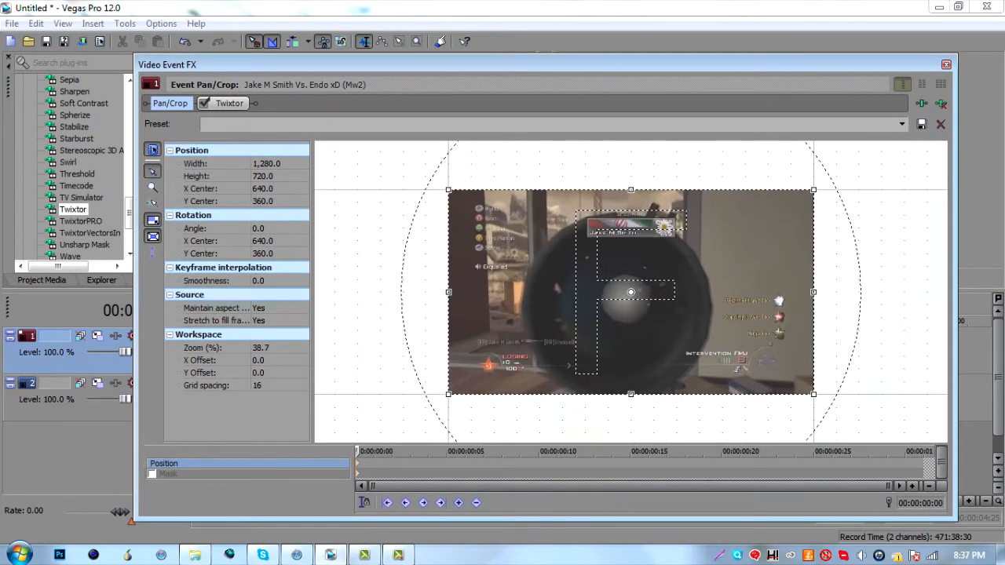
pyautogui.scroll(1, 631, 292)
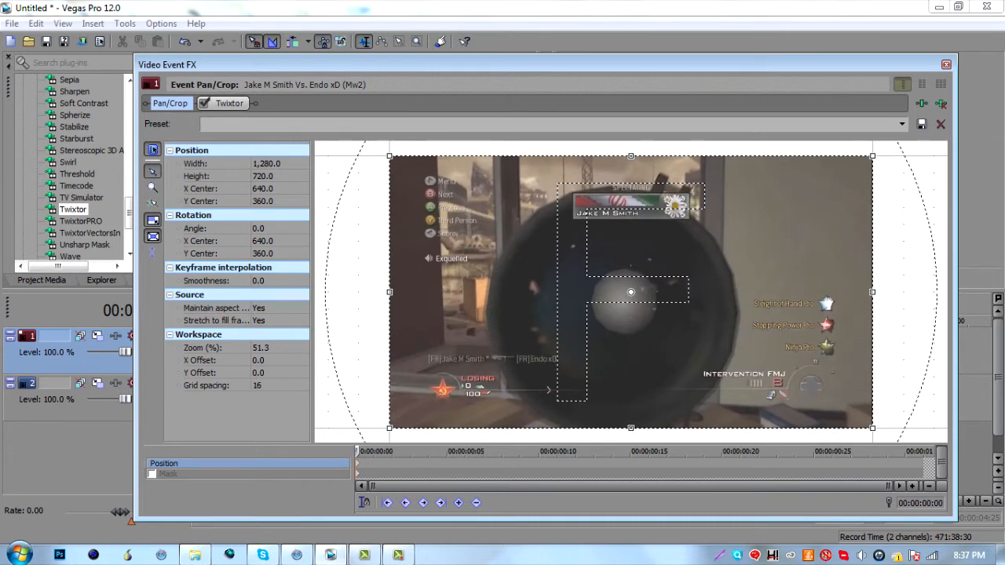
pyautogui.click(152, 474)
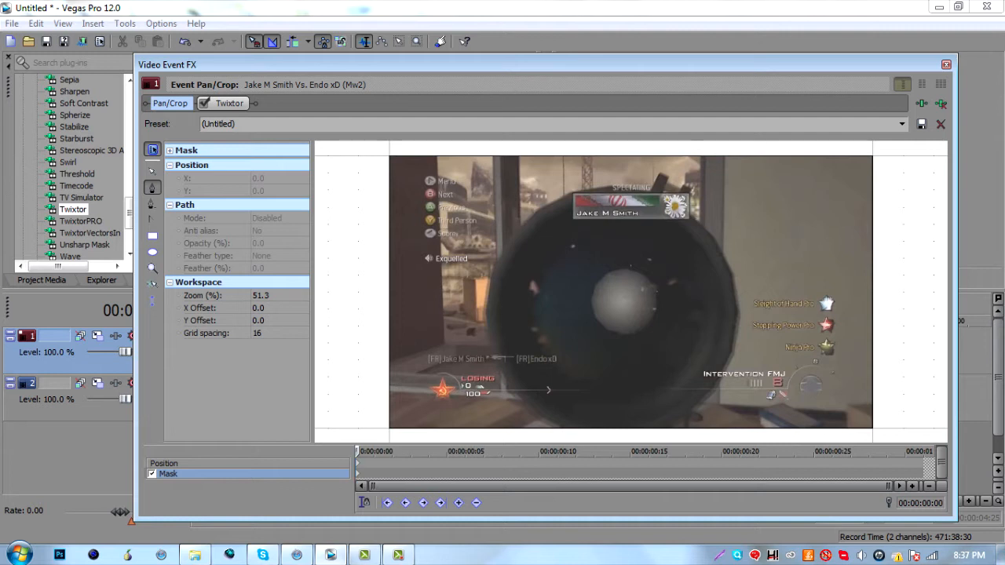
# Step: Draw a closed mask path around the outer edge of the black scope, cutting straight along the frame's lower edge, and close the mask window
pyautogui.click(534, 211)
pyautogui.click(570, 192)
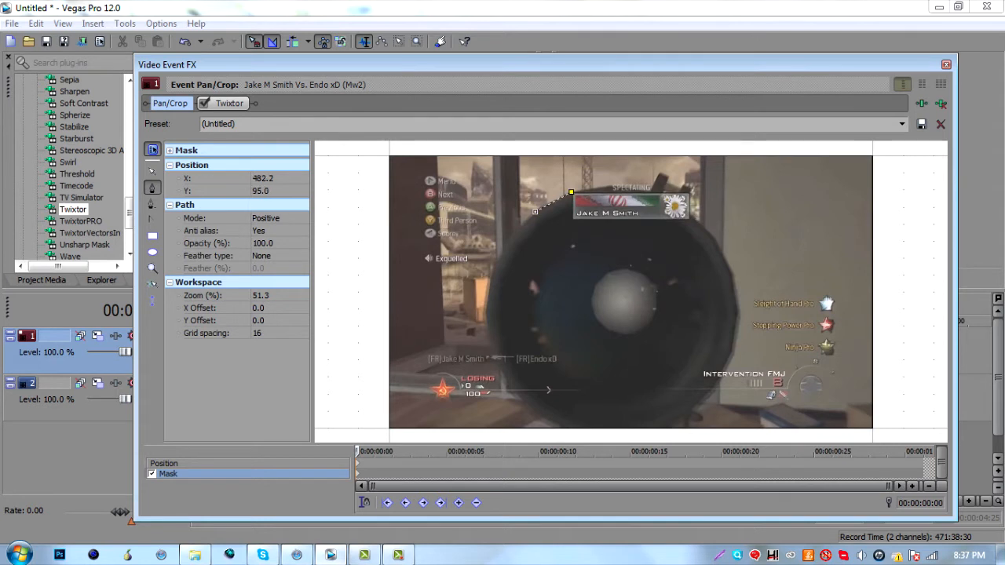
pyautogui.click(614, 187)
pyautogui.click(661, 198)
pyautogui.click(695, 221)
pyautogui.click(722, 255)
pyautogui.click(737, 302)
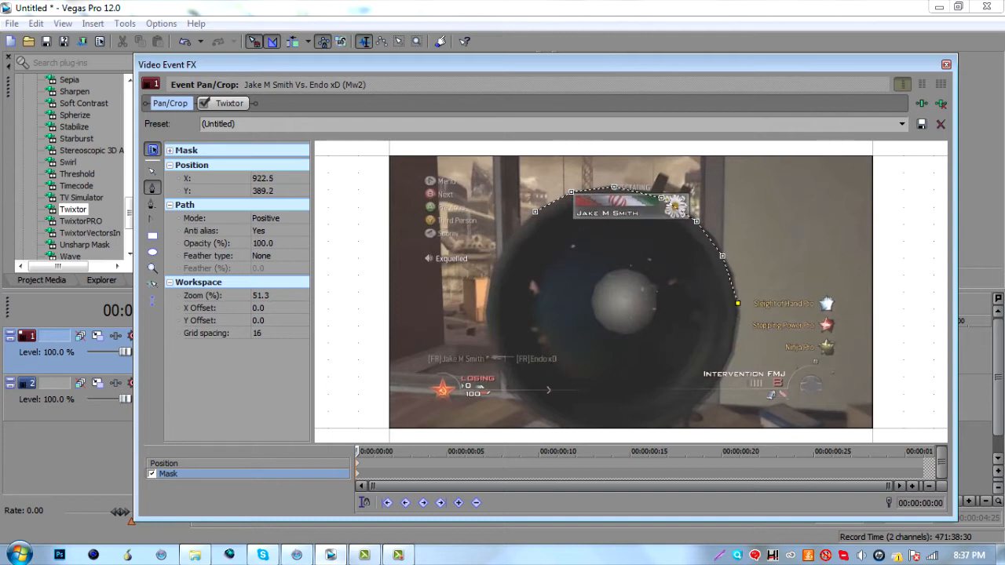
pyautogui.click(730, 351)
pyautogui.click(713, 388)
pyautogui.click(675, 421)
pyautogui.click(662, 428)
pyautogui.click(561, 428)
pyautogui.click(524, 403)
pyautogui.click(491, 357)
pyautogui.click(488, 330)
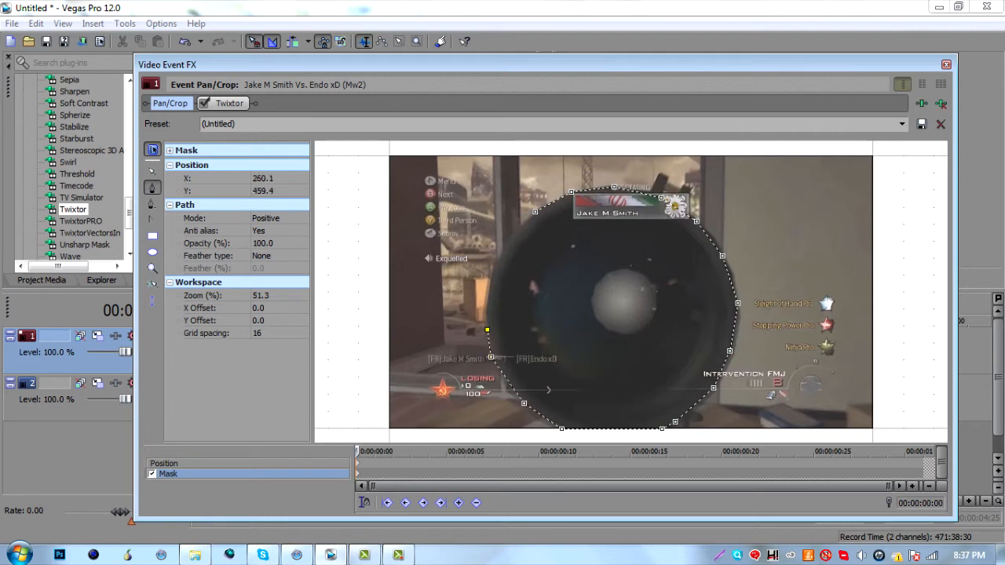
pyautogui.click(490, 288)
pyautogui.click(499, 261)
pyautogui.click(516, 230)
pyautogui.click(535, 212)
pyautogui.click(614, 187)
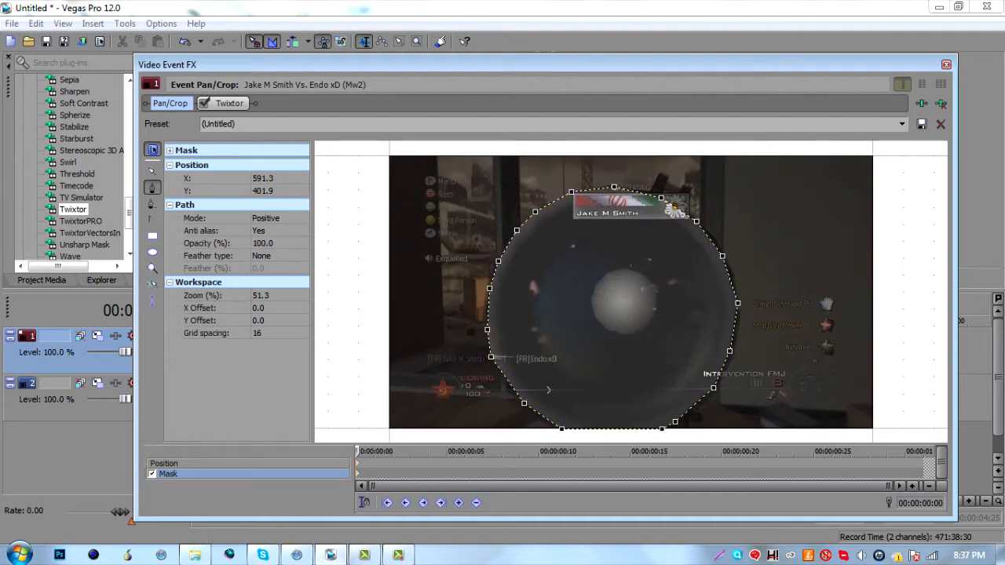
pyautogui.scroll(-5, 630, 292)
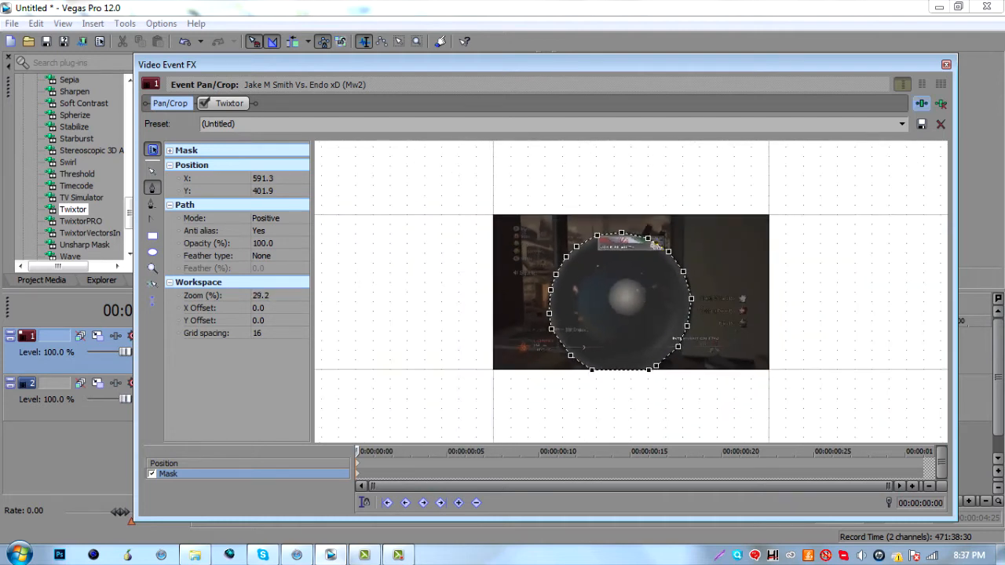
pyautogui.click(946, 64)
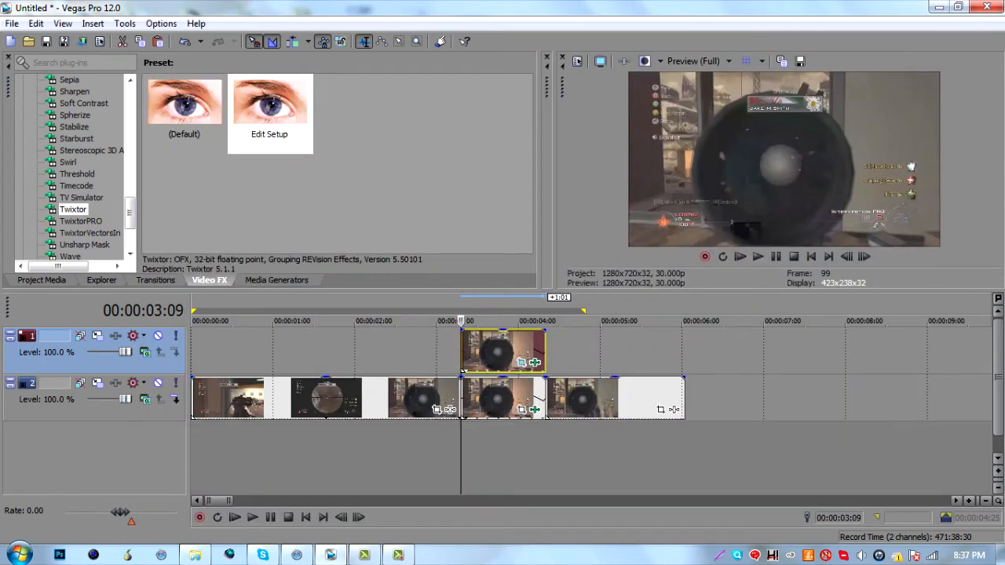
# Step: Apply the Sony Color Corrector effect with the (Default) preset to the masked upper copy
pyautogui.scroll(15, 75, 169)
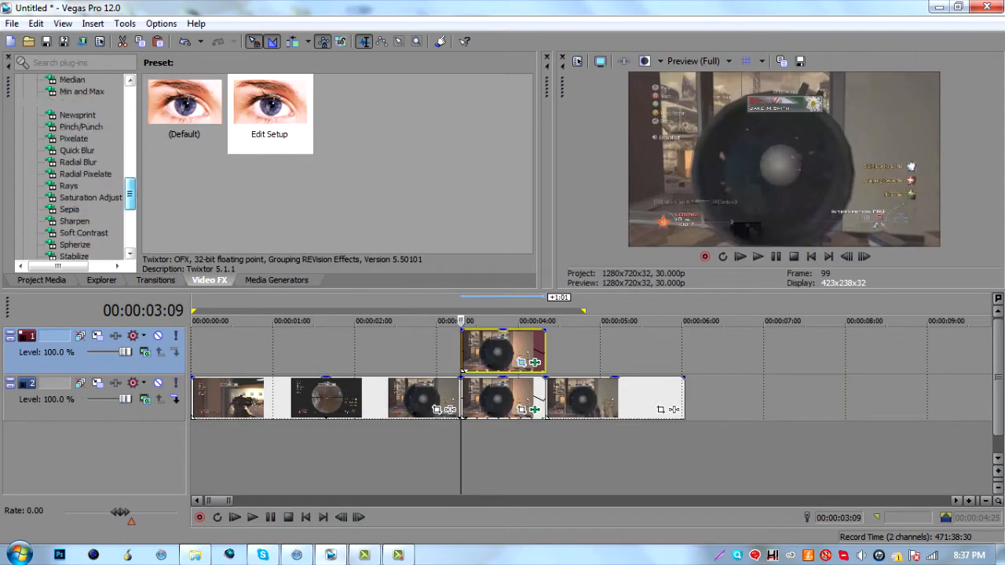
pyautogui.click(87, 127)
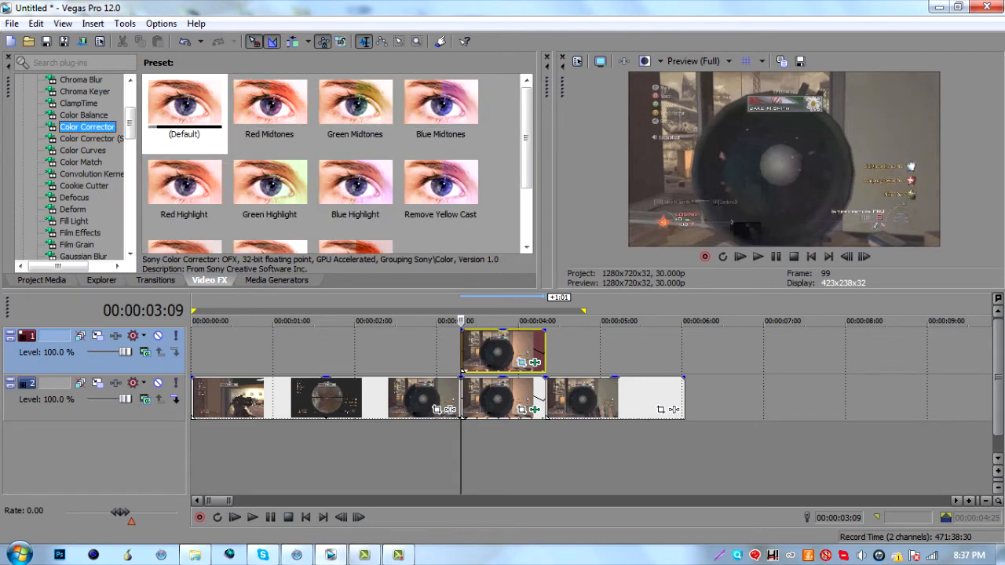
pyautogui.moveTo(525, 138)
pyautogui.mouseDown()
pyautogui.moveTo(526, 191)
pyautogui.moveTo(526, 139)
pyautogui.mouseUp()
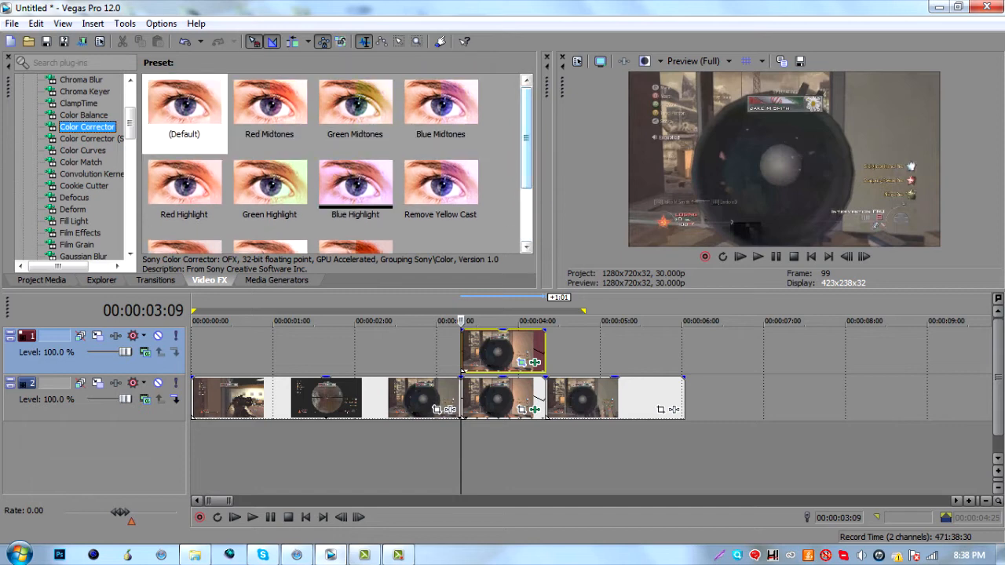
pyautogui.click(184, 109)
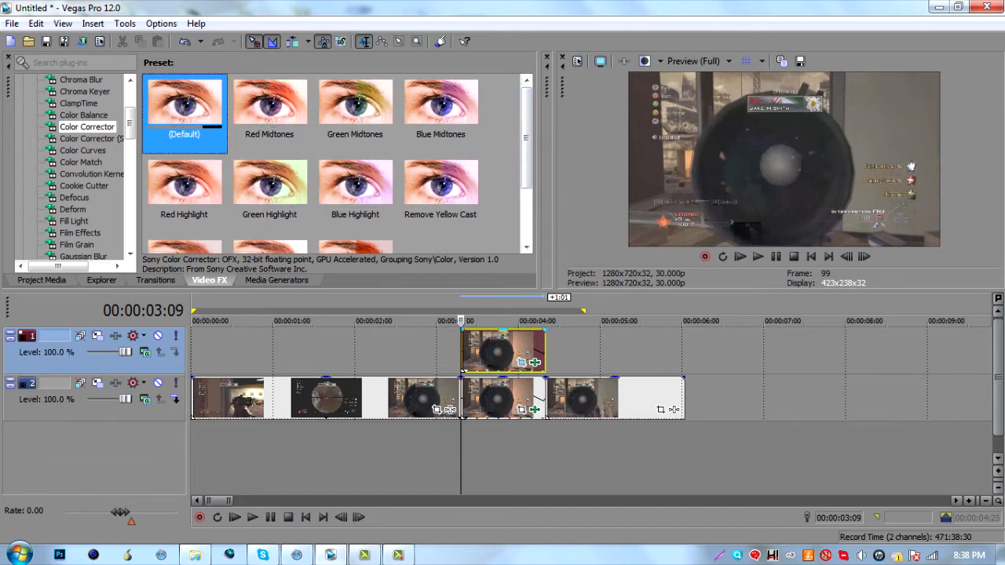
pyautogui.moveTo(185, 110); pyautogui.dragTo(496, 350)
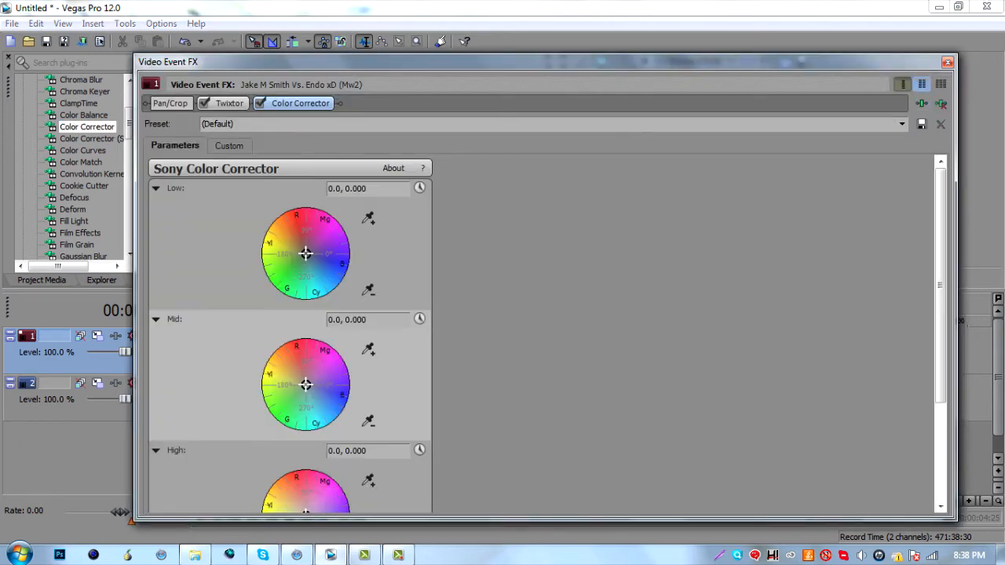
# Step: Resize and reposition the Video Event FX window and enable animation for the Color Corrector's Low color
pyautogui.moveTo(549, 54); pyautogui.dragTo(549, 228)
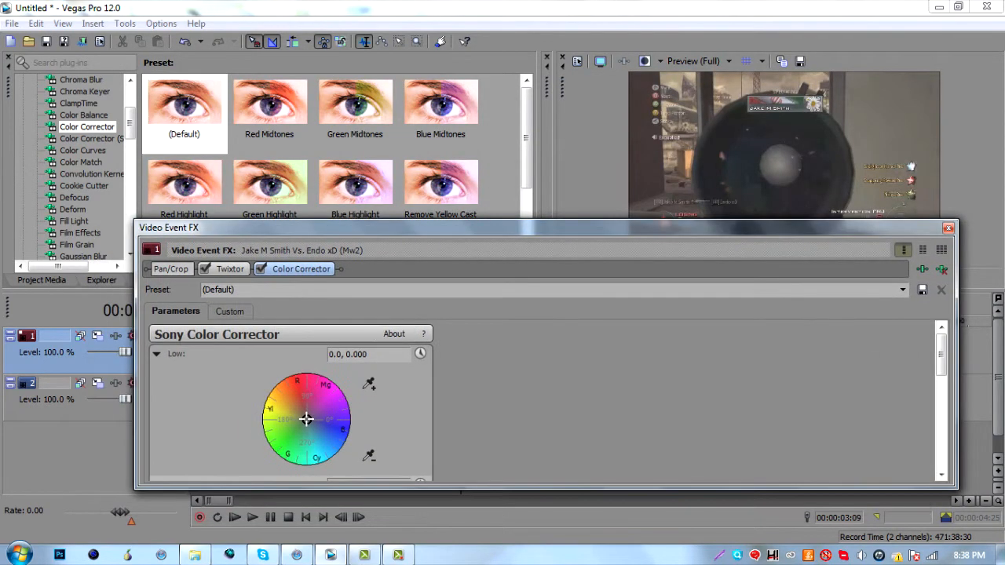
pyautogui.moveTo(461, 488); pyautogui.dragTo(461, 543)
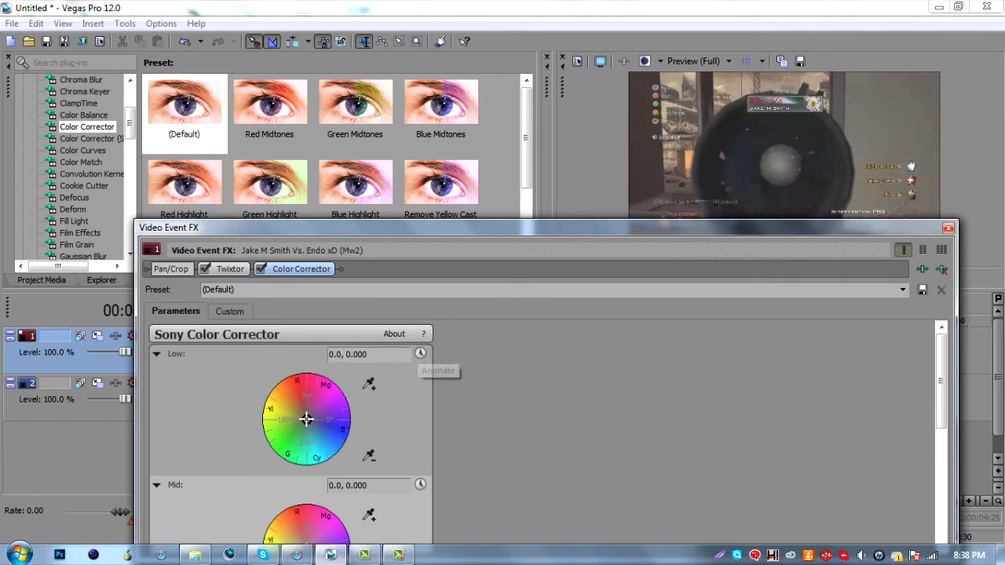
pyautogui.moveTo(957, 377); pyautogui.dragTo(509, 377)
pyautogui.moveTo(353, 227); pyautogui.dragTo(569, 114)
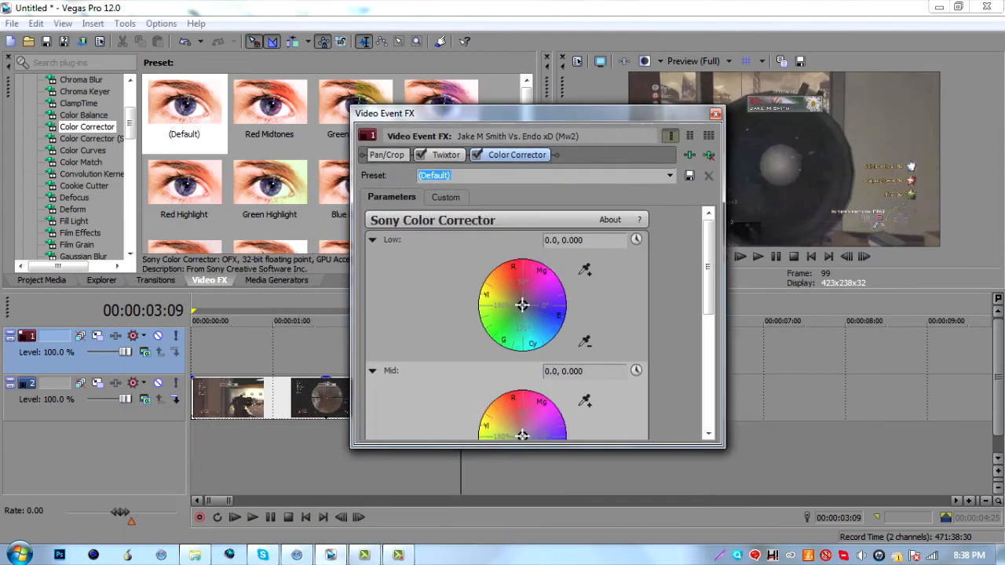
pyautogui.click(636, 240)
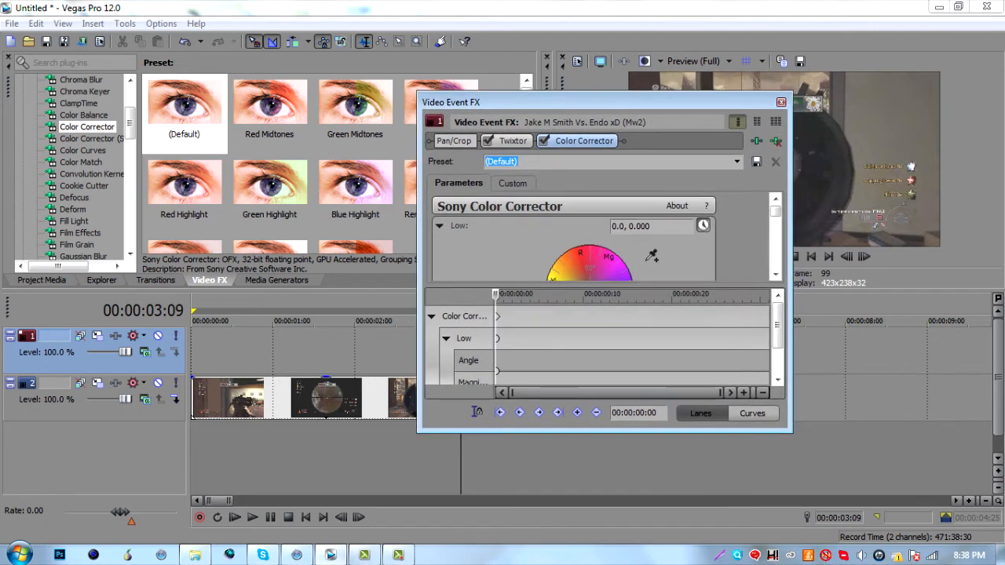
# Step: Make the full Low wheel and the preview visible, and shift the Low color toward red at 109.29, 0.4541 for the 00:00:00:00 keyframe
pyautogui.moveTo(603, 285); pyautogui.dragTo(602, 354)
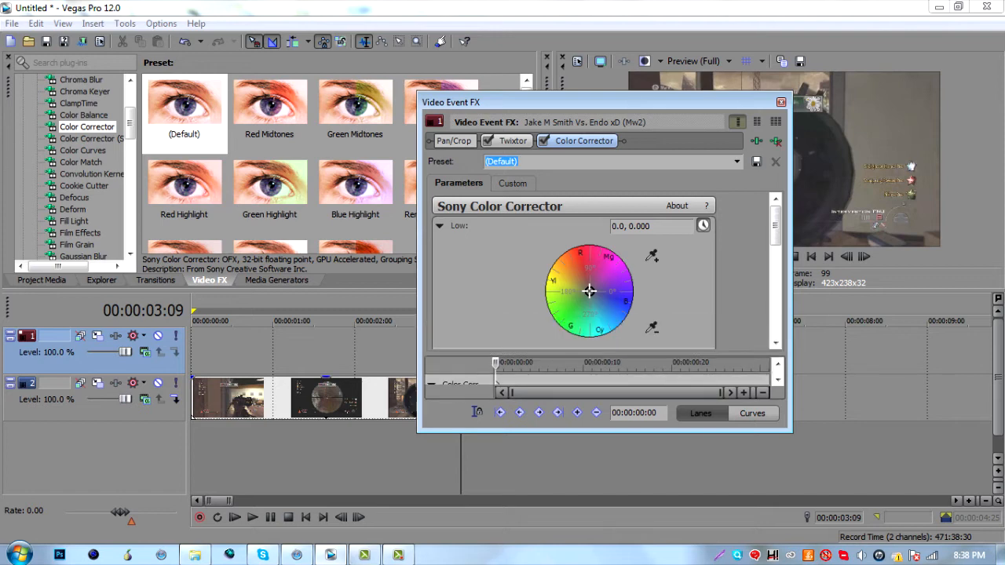
pyautogui.moveTo(775, 225)
pyautogui.mouseDown()
pyautogui.moveTo(776, 325)
pyautogui.moveTo(776, 225)
pyautogui.mouseUp()
pyautogui.moveTo(503, 102); pyautogui.dragTo(325, 131)
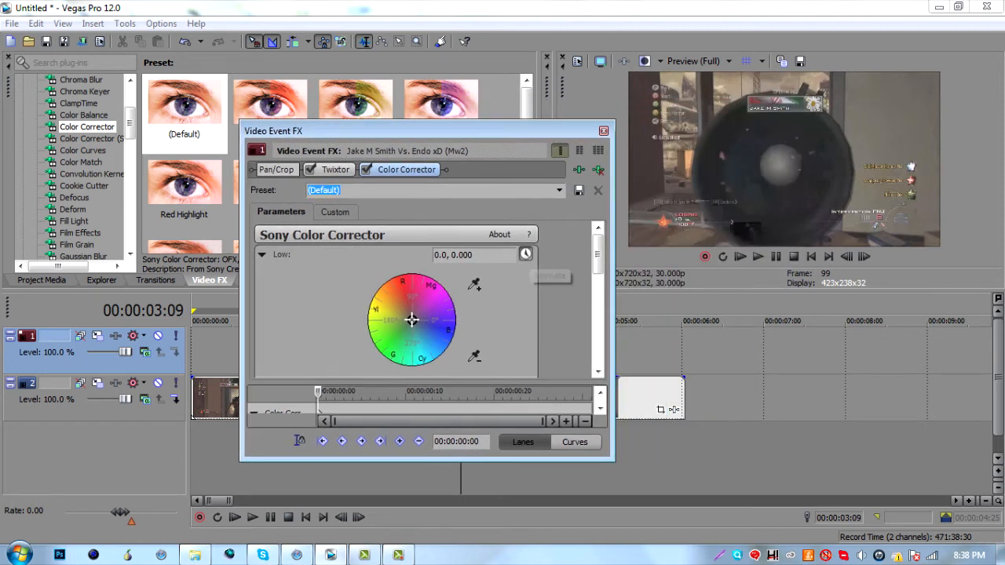
pyautogui.moveTo(411, 320); pyautogui.dragTo(404, 299)
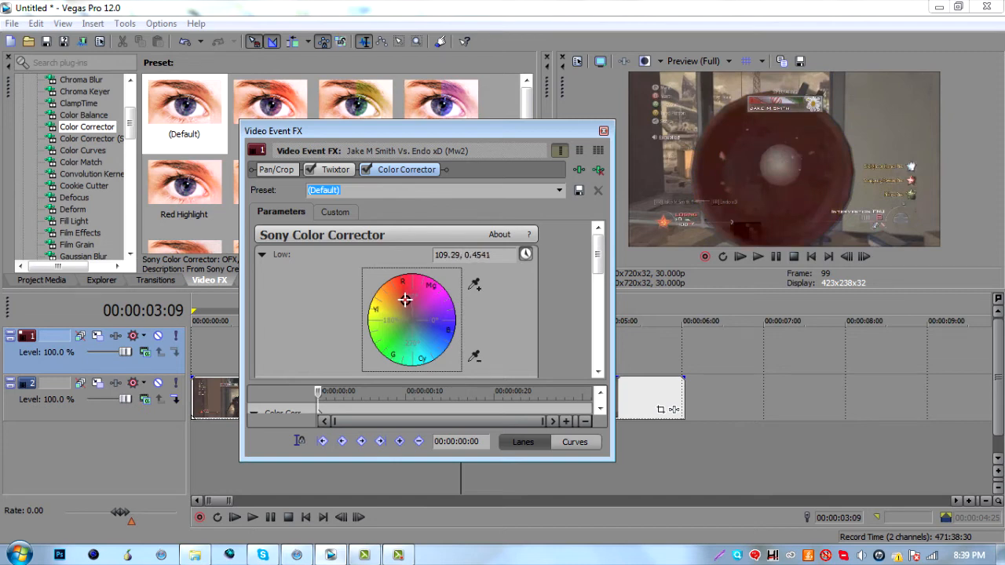
# Step: Keyframe the Color Corrector's Low color to magenta 53.36, 0.4748 at 00:00:00:04 and blue 357.73, 0.4003 at 00:00:00:08
pyautogui.click(319, 405)
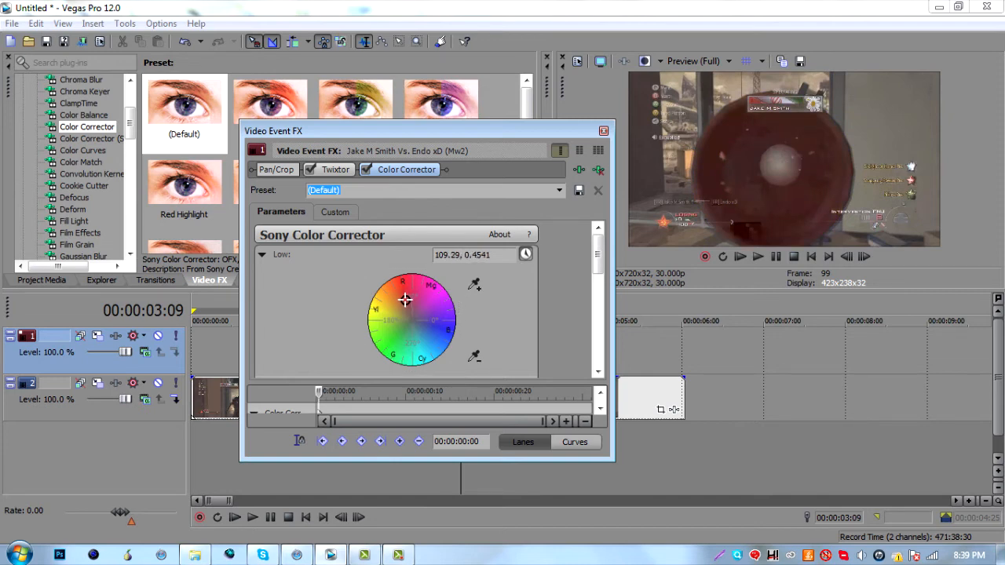
pyautogui.moveTo(319, 405); pyautogui.dragTo(352, 405)
pyautogui.moveTo(404, 299); pyautogui.dragTo(423, 303)
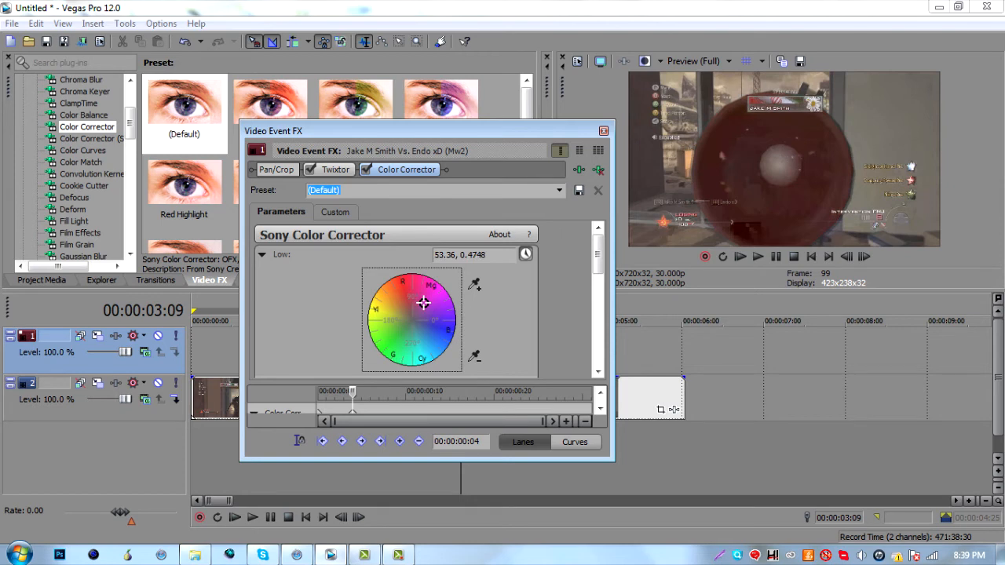
pyautogui.moveTo(352, 392); pyautogui.dragTo(388, 392)
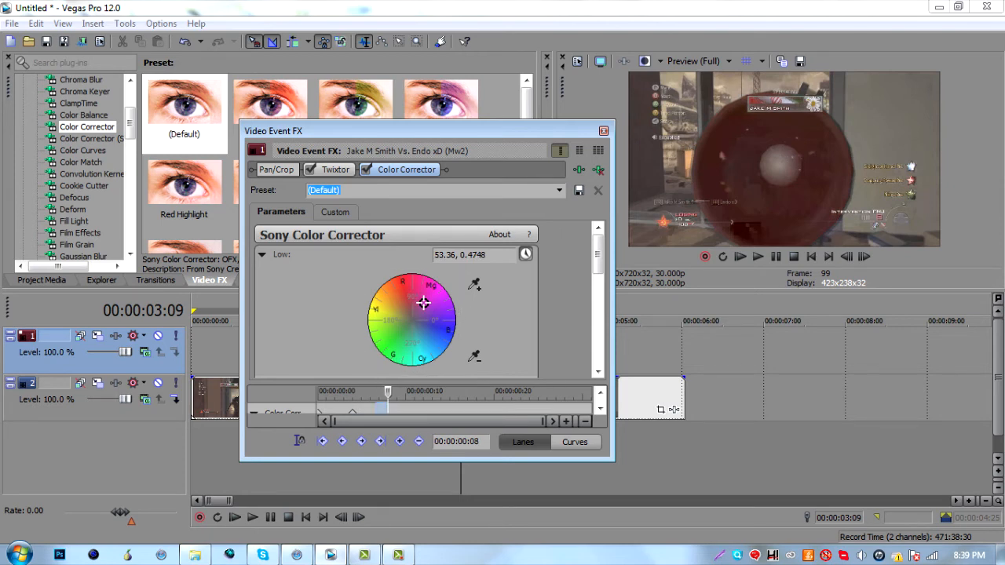
pyautogui.moveTo(424, 302); pyautogui.dragTo(430, 319)
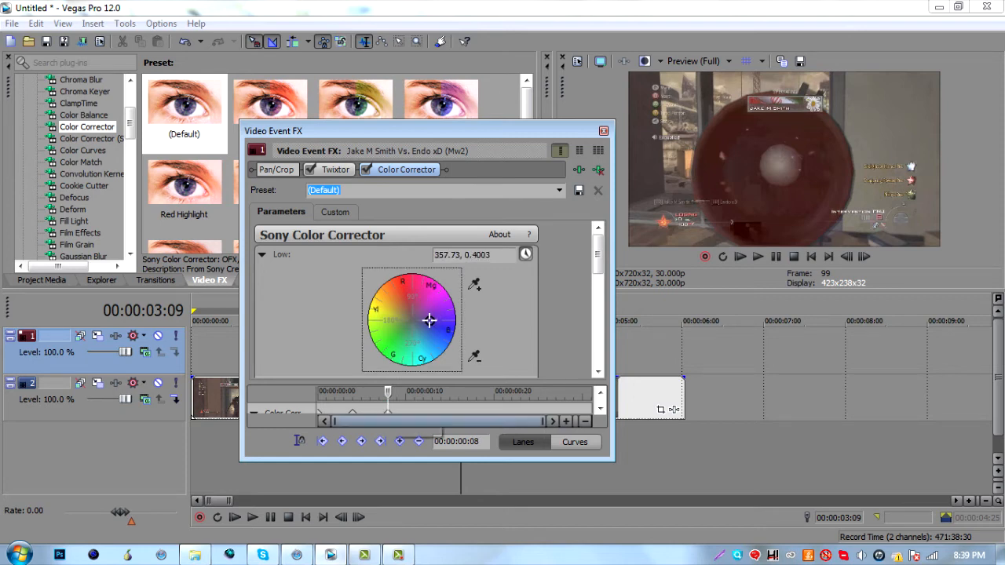
# Step: Keyframe the Low color to cyan 296.44, 0.3368 at 00:00:00:12 and green 231.34, 0.4269 at 00:00:00:17
pyautogui.moveTo(387, 393); pyautogui.dragTo(423, 393)
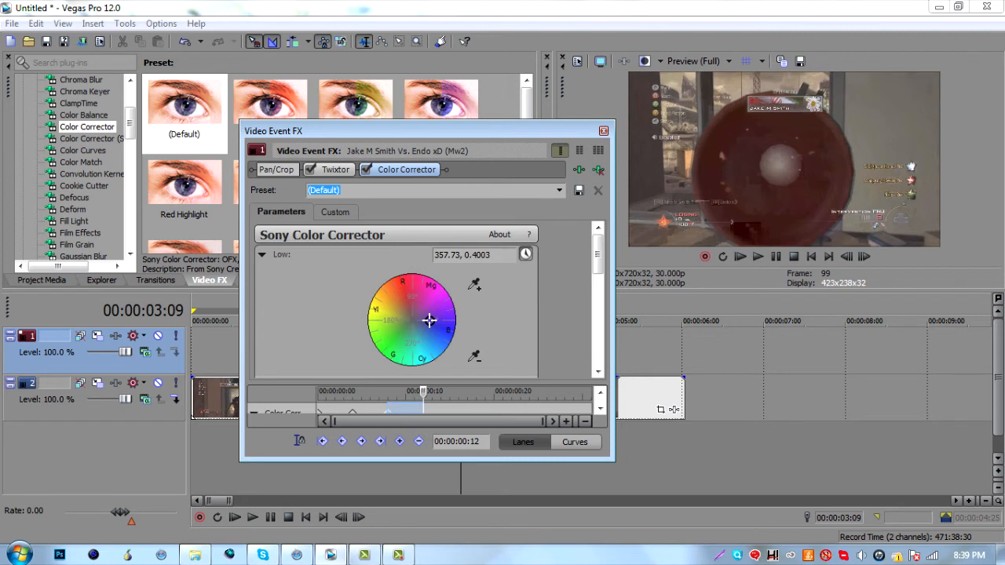
pyautogui.moveTo(430, 319); pyautogui.dragTo(417, 333)
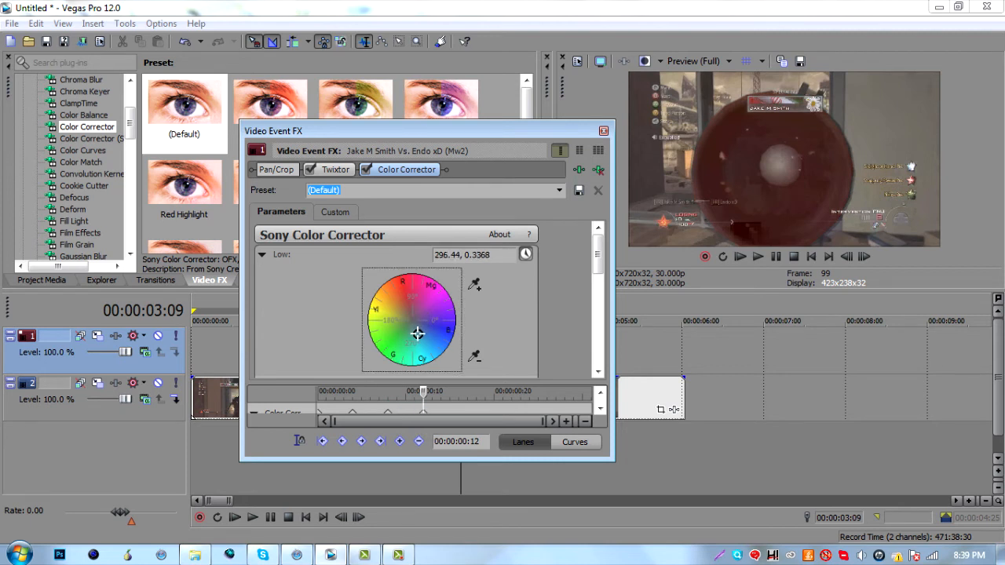
pyautogui.moveTo(423, 393); pyautogui.dragTo(467, 393)
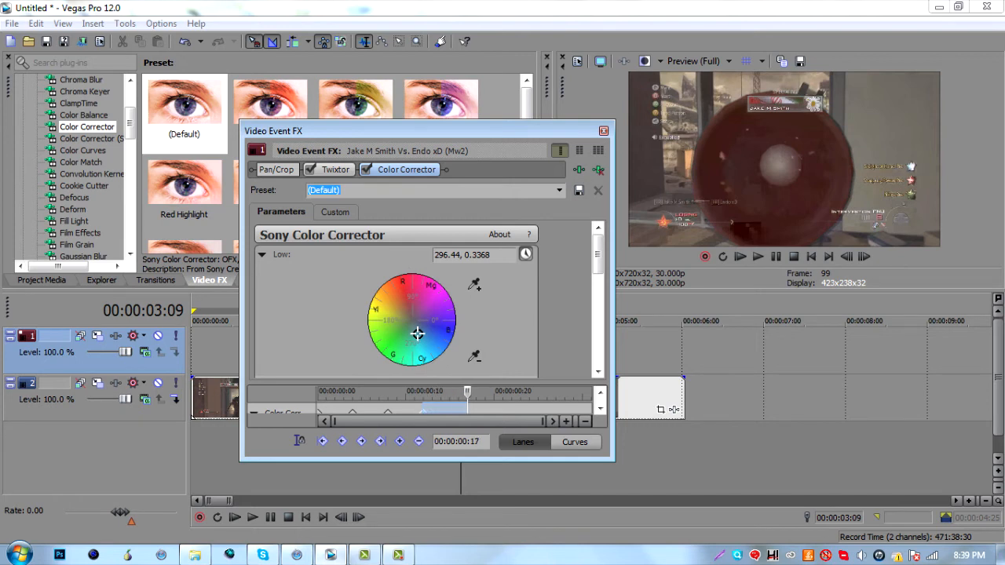
pyautogui.moveTo(418, 334); pyautogui.dragTo(400, 335)
# Step: Keyframe the Low color to yellow 169.22, 0.4242 at 00:00:00:21 and red 112.12, 0.5312 at 00:00:00:25
pyautogui.moveTo(467, 393); pyautogui.dragTo(502, 392)
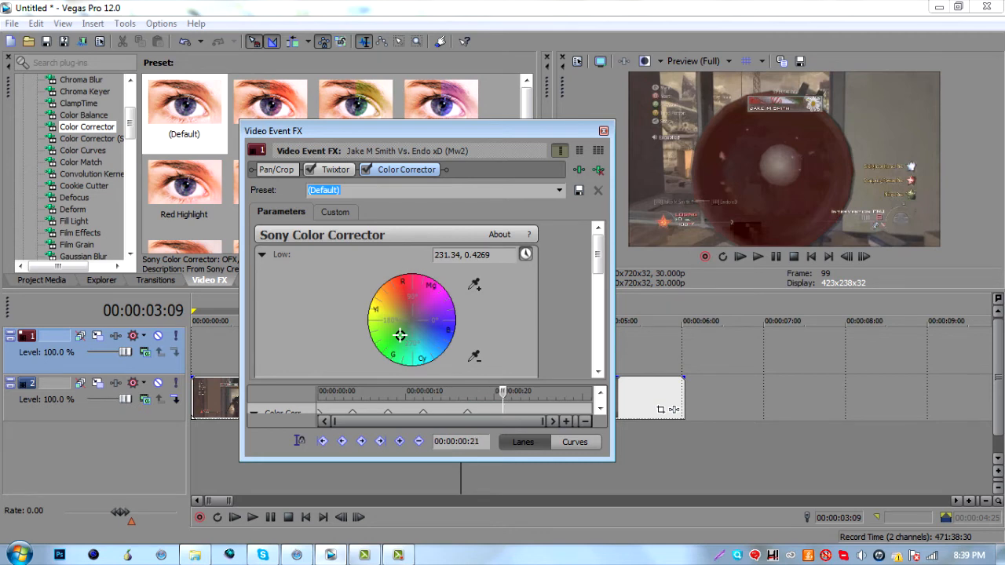
pyautogui.moveTo(400, 335); pyautogui.dragTo(394, 317)
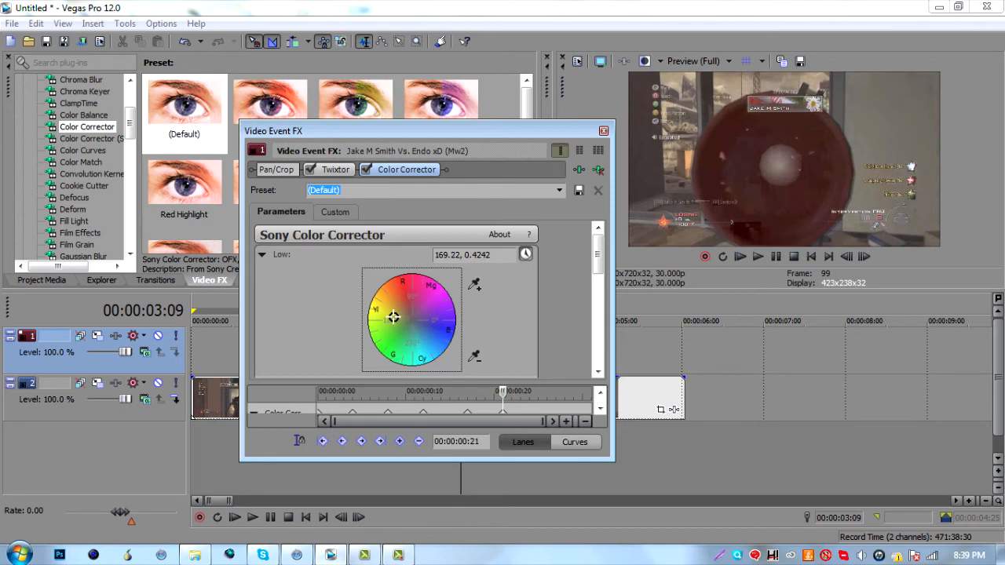
pyautogui.moveTo(502, 392); pyautogui.dragTo(538, 391)
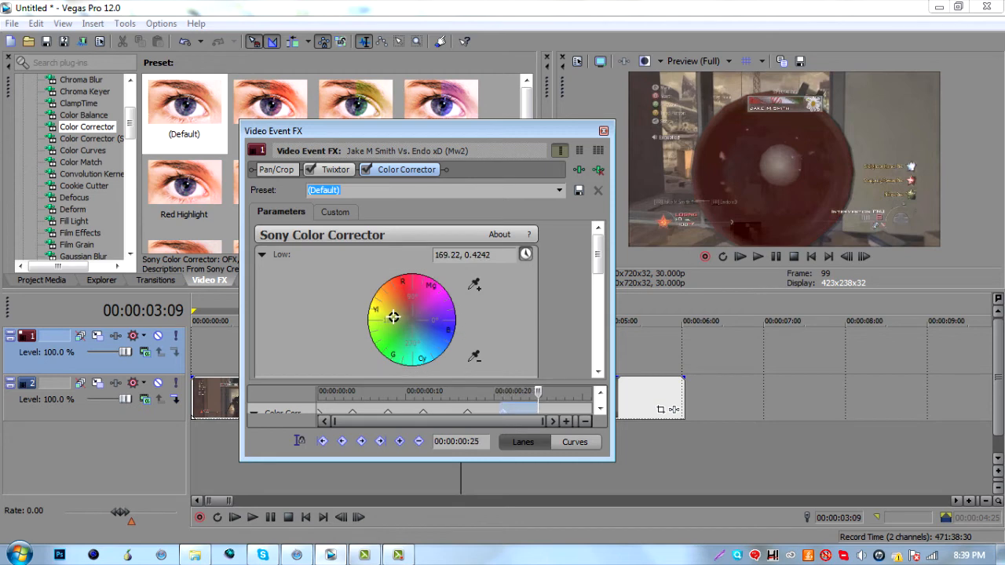
pyautogui.moveTo(393, 317); pyautogui.dragTo(403, 297)
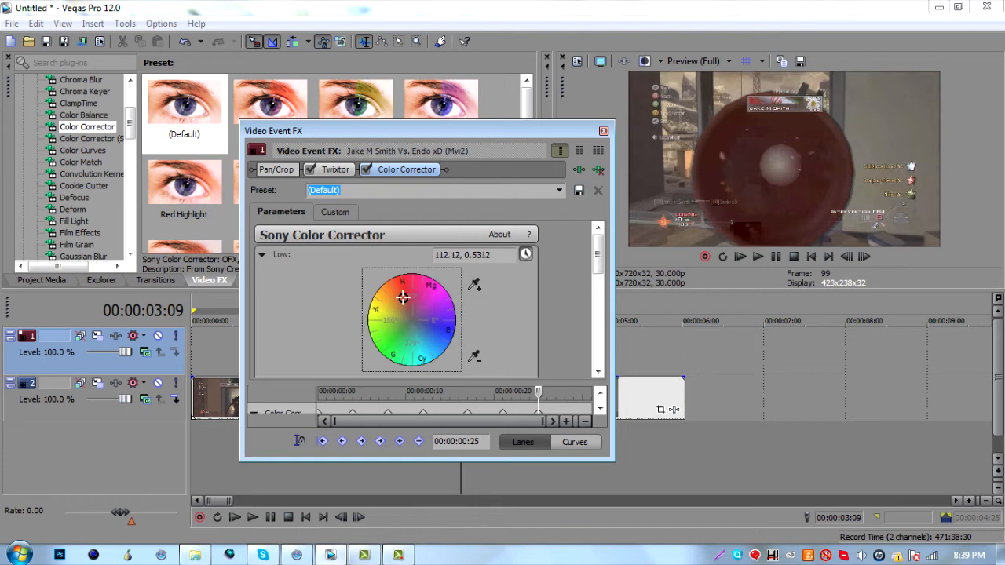
# Step: Keyframe the Low color to magenta 60.75, 0.5458 at 00:00:00:28 and the wheel's neutral center at 00:00:01:01, and close the effect window
pyautogui.moveTo(538, 391); pyautogui.dragTo(564, 391)
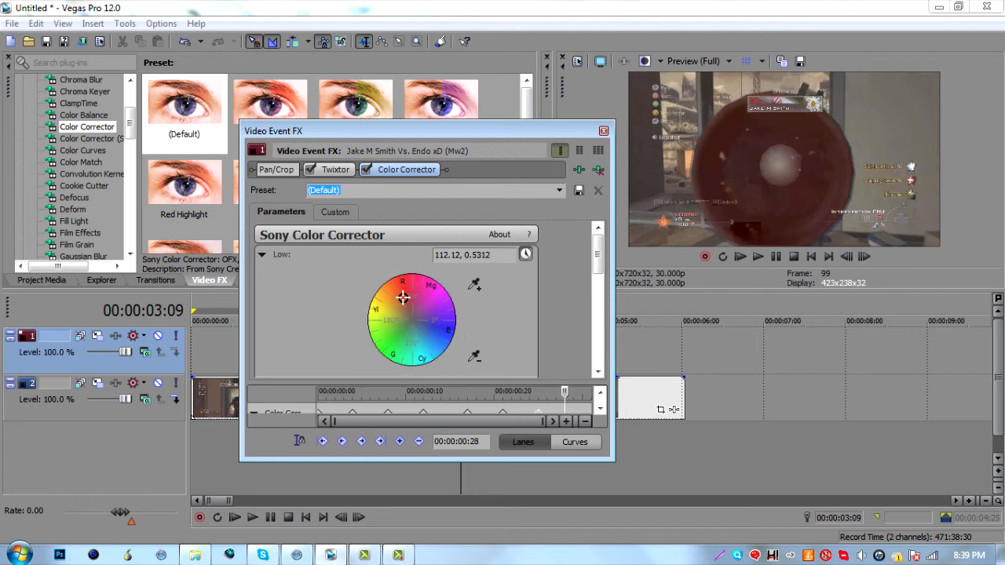
pyautogui.moveTo(403, 297); pyautogui.dragTo(424, 297)
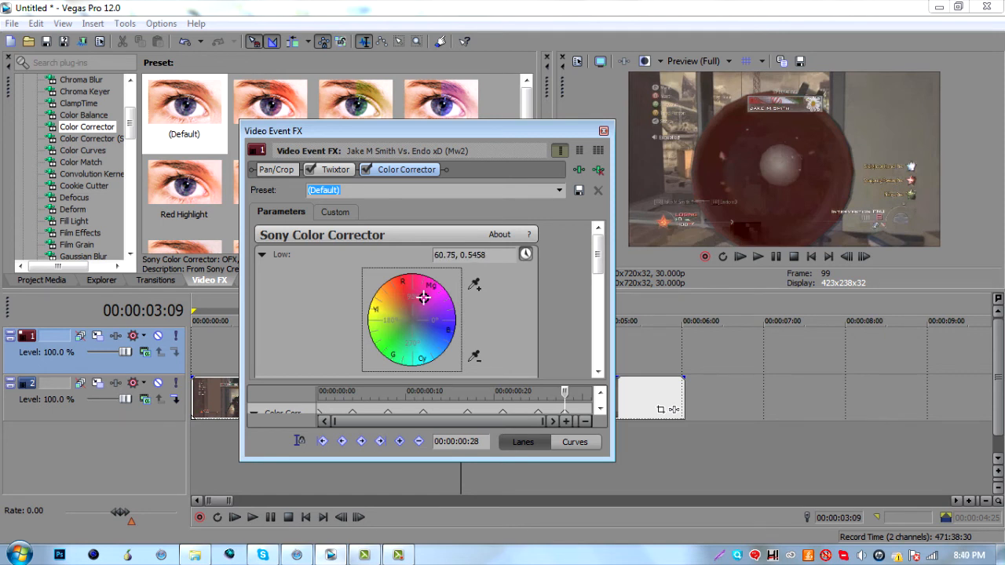
pyautogui.moveTo(565, 392); pyautogui.dragTo(591, 392)
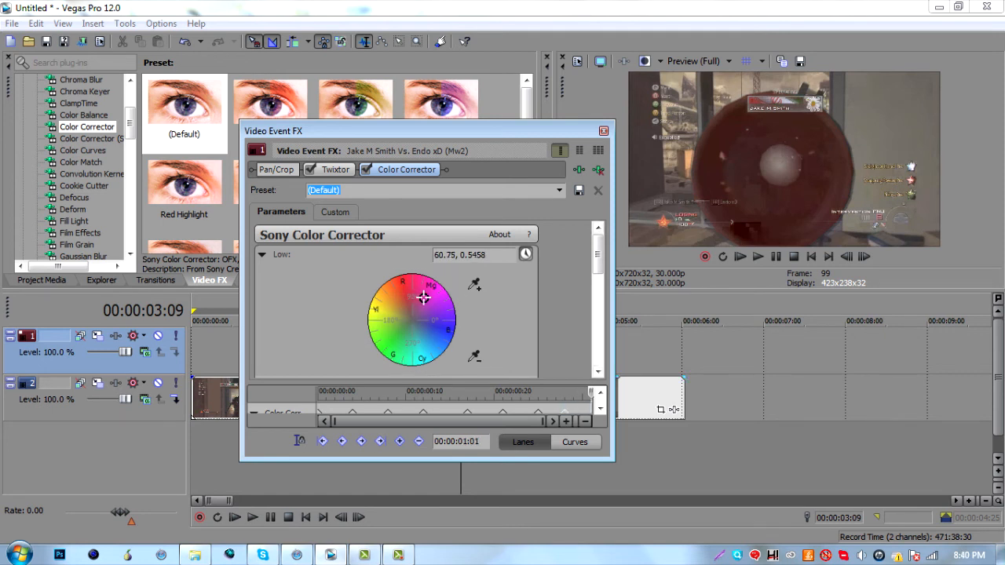
pyautogui.moveTo(424, 297); pyautogui.dragTo(416, 307)
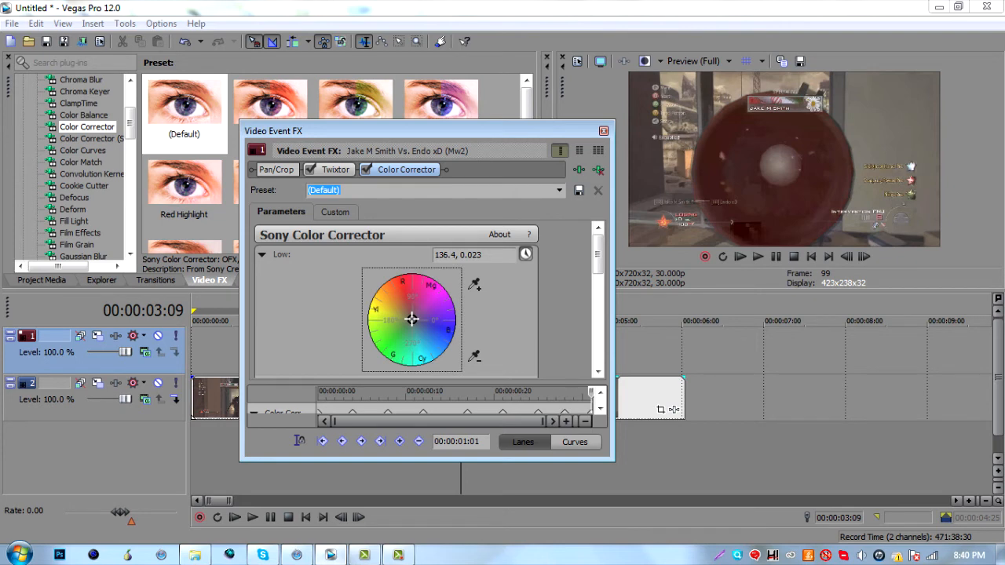
pyautogui.moveTo(411, 318); pyautogui.dragTo(413, 318)
pyautogui.click(603, 131)
# Step: Select the whole project range from 00:00:00:00 to 00:00:06:01 and open the Render As dialog
pyautogui.click(679, 353)
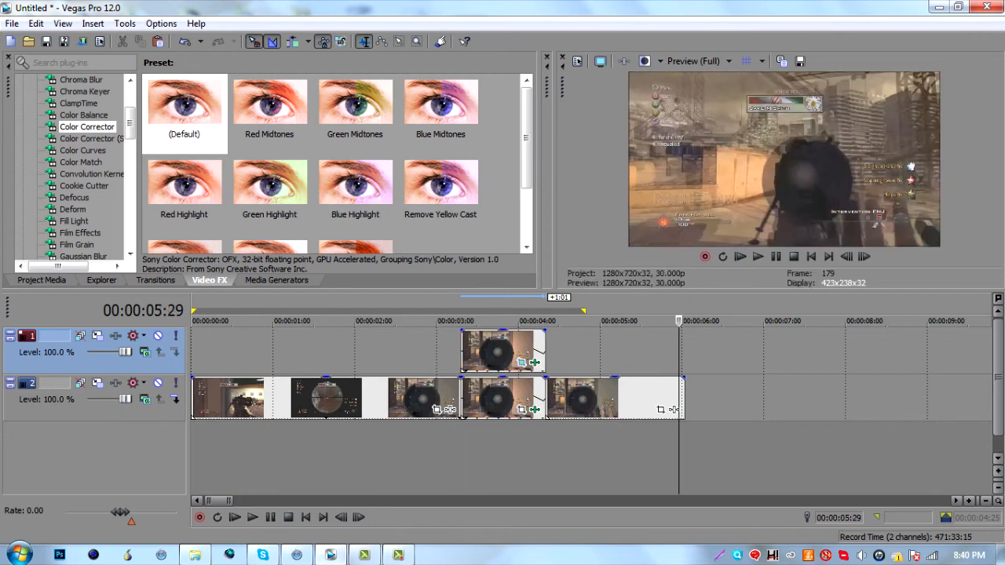
pyautogui.click(685, 422)
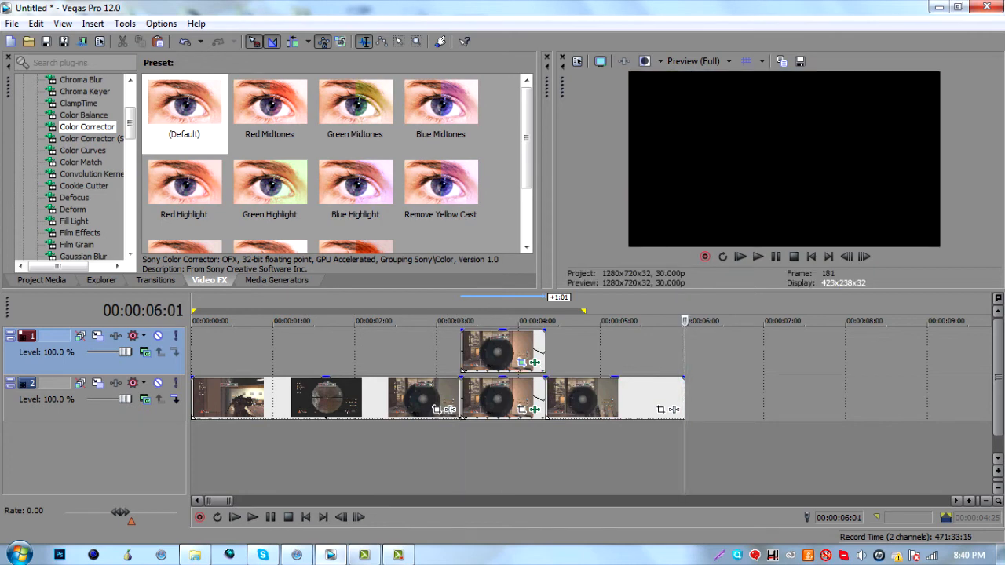
pyautogui.press('Home')
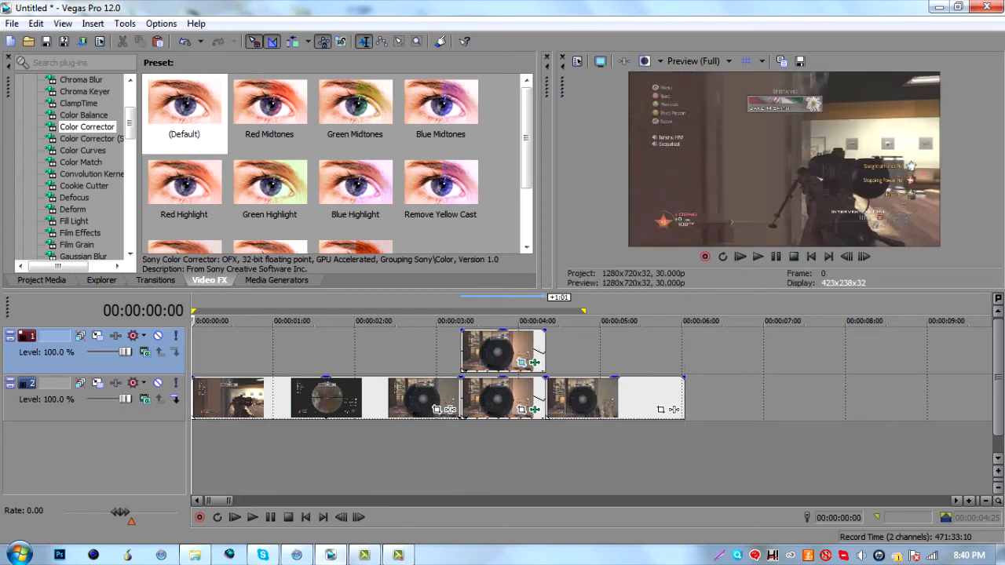
pyautogui.hotkey('shift', 'End')
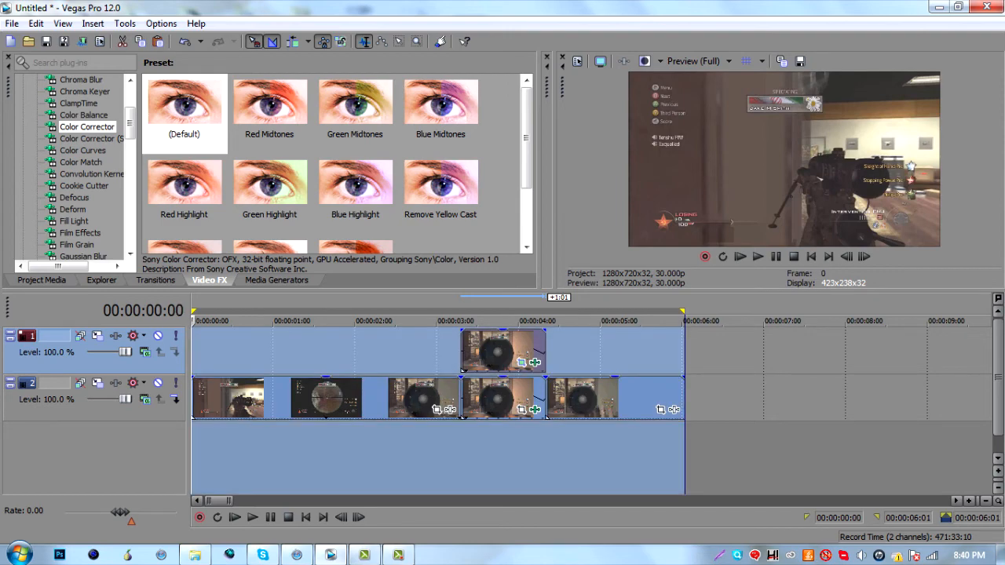
pyautogui.click(12, 23)
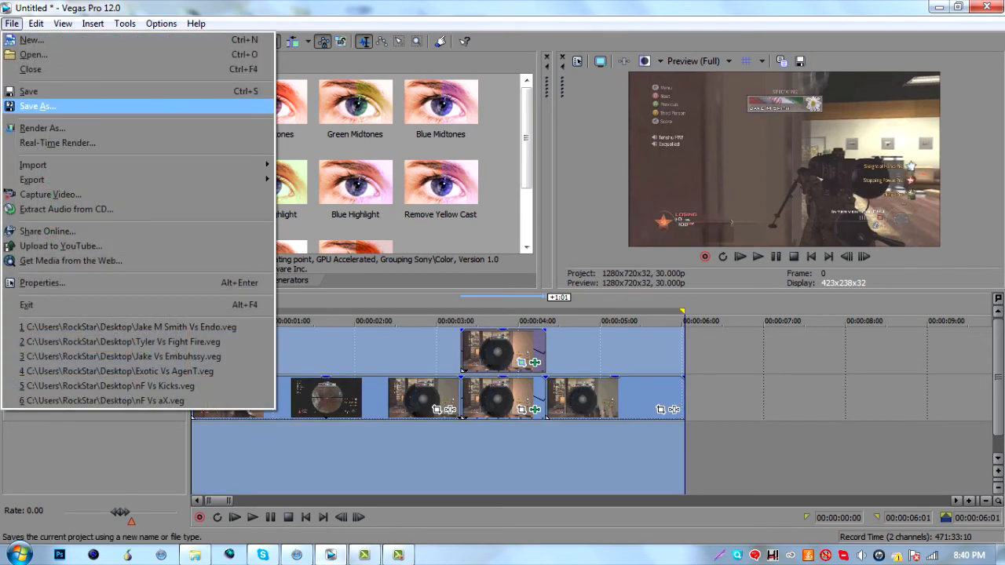
pyautogui.click(43, 128)
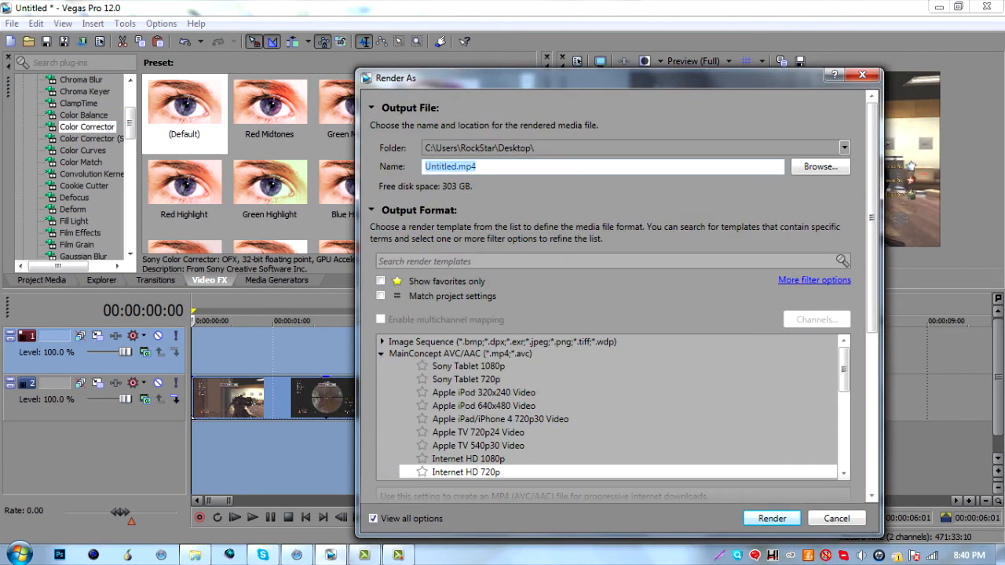
pyautogui.click(477, 166)
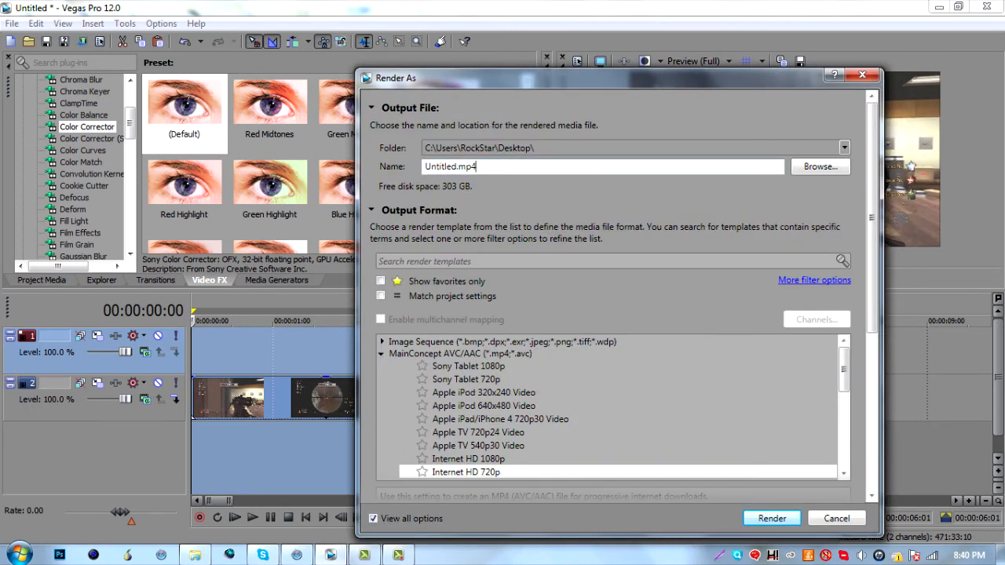
pyautogui.moveTo(477, 166); pyautogui.dragTo(424, 167)
pyautogui.write('et')
pyautogui.press('BackSpace')
pyautogui.press('Return')
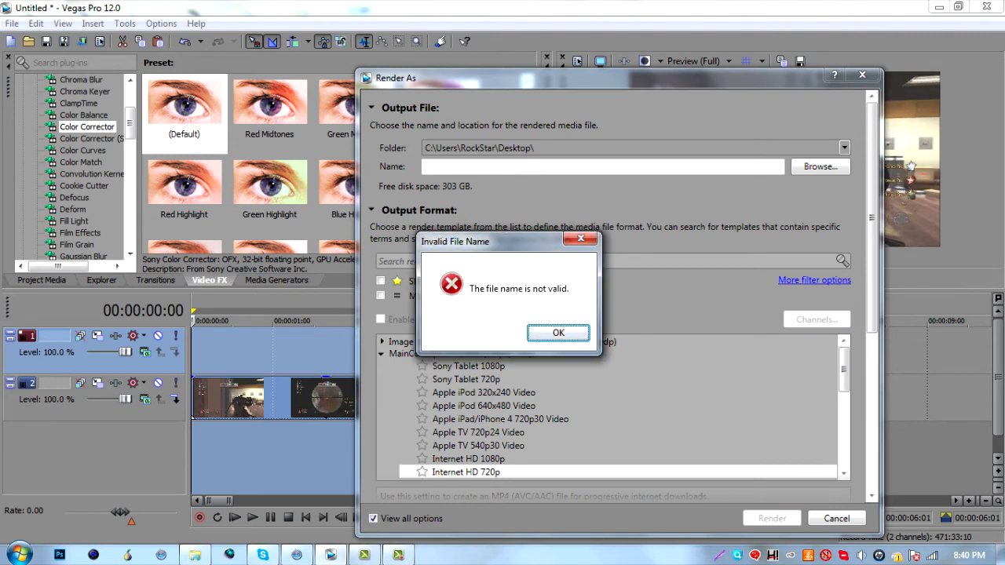
pyautogui.press('Return')
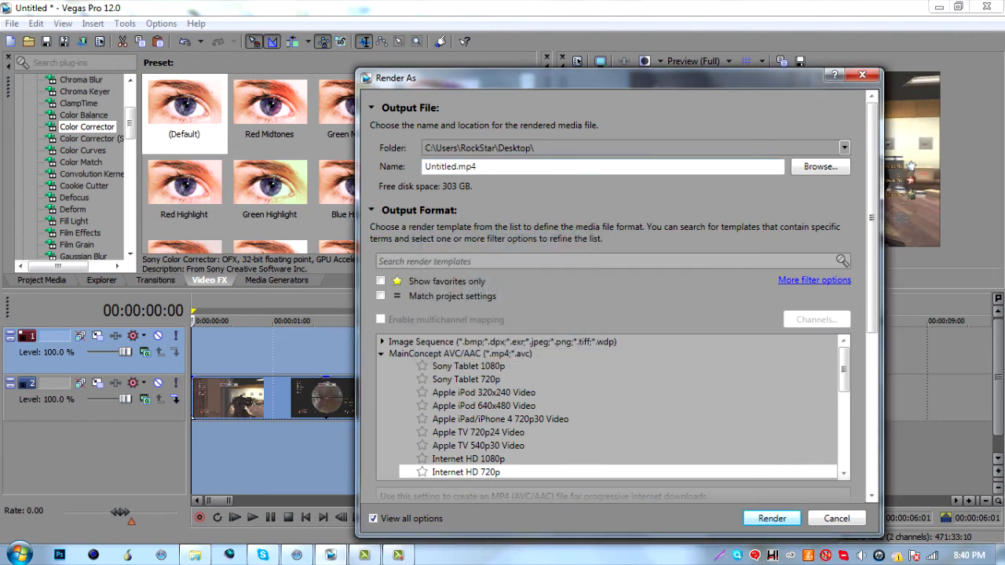
# Step: Name the output file testtest1 and render it to the Desktop as MP4 with the Internet HD 720p template
pyautogui.doubleClick(450, 166)
pyautogui.write('testtest1')
pyautogui.press('Return')
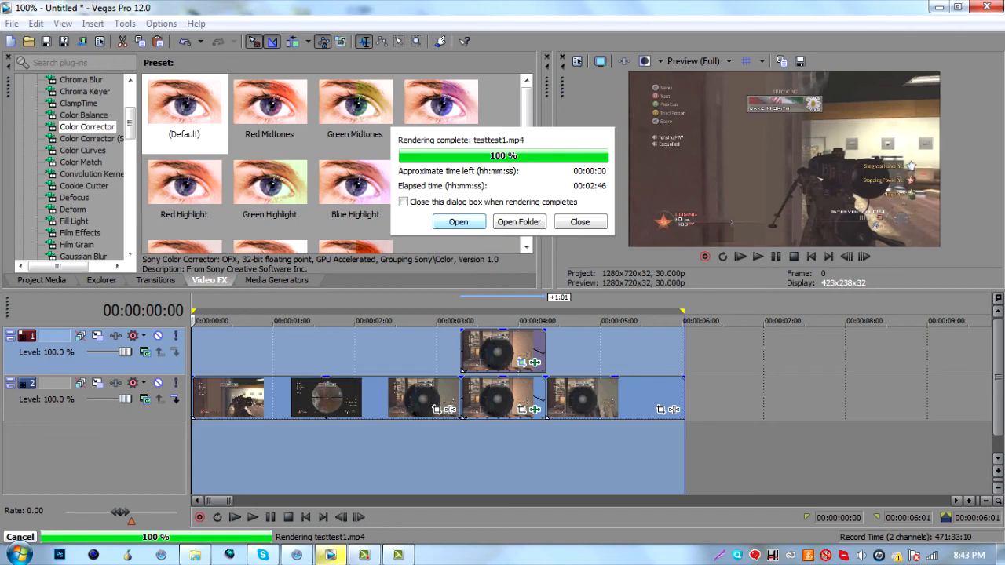
# Step: Open the rendered testtest1 video, replay it from about 00:02, and close the player and minimize the editor
pyautogui.click(459, 222)
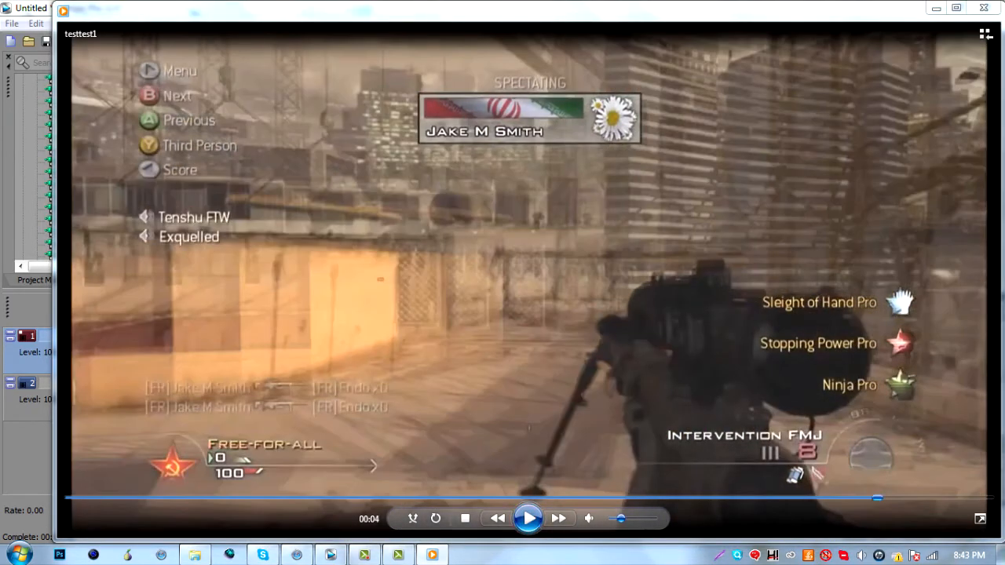
pyautogui.click(384, 498)
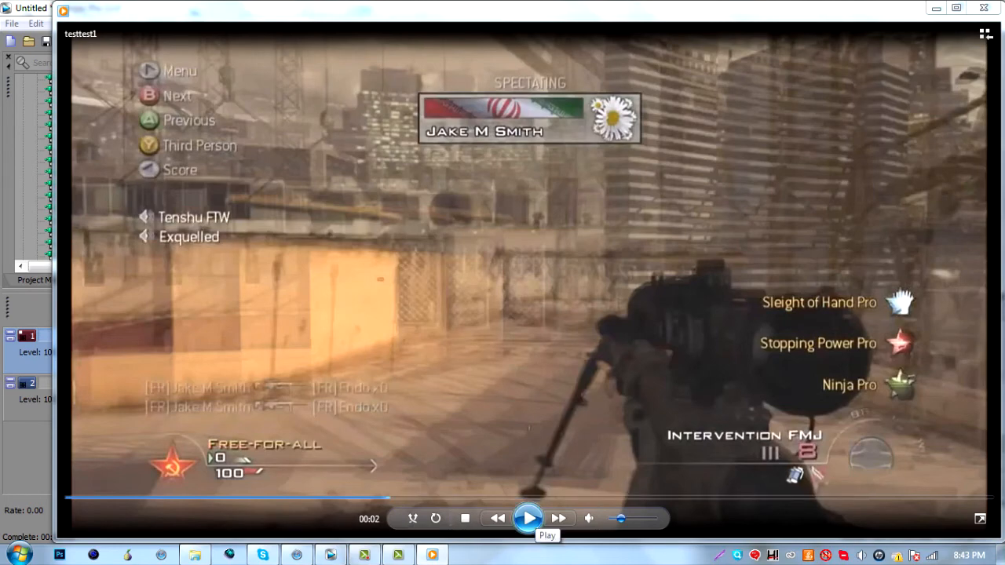
pyautogui.click(527, 518)
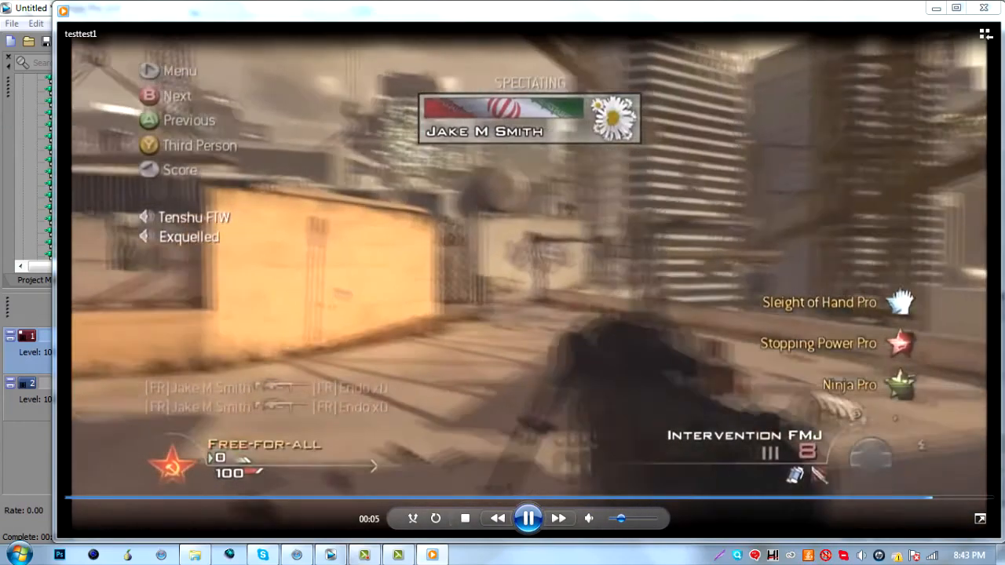
pyautogui.click(985, 8)
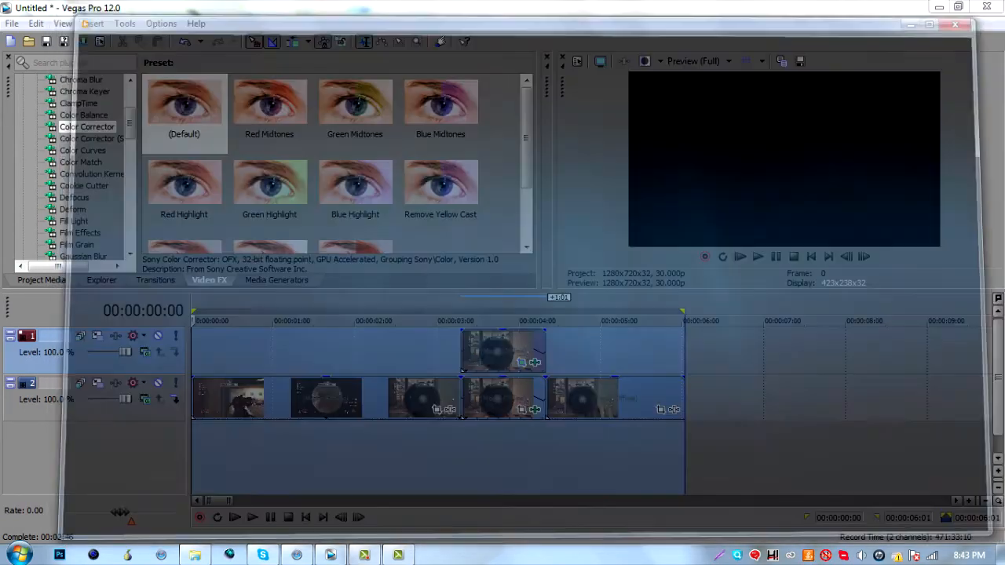
pyautogui.click(939, 6)
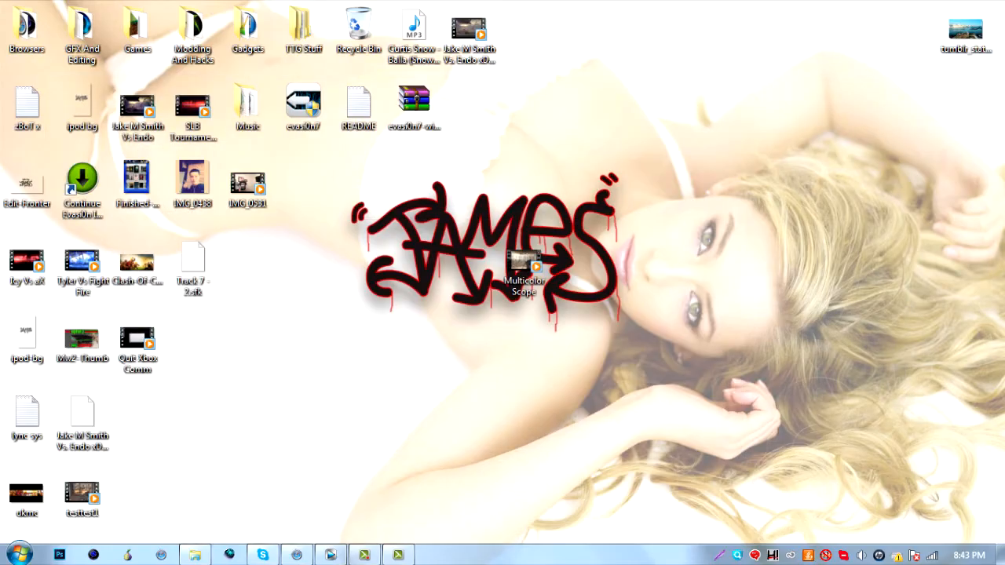
pyautogui.moveTo(471, 273); pyautogui.dragTo(354, 170)
pyautogui.moveTo(377, 176); pyautogui.dragTo(457, 281)
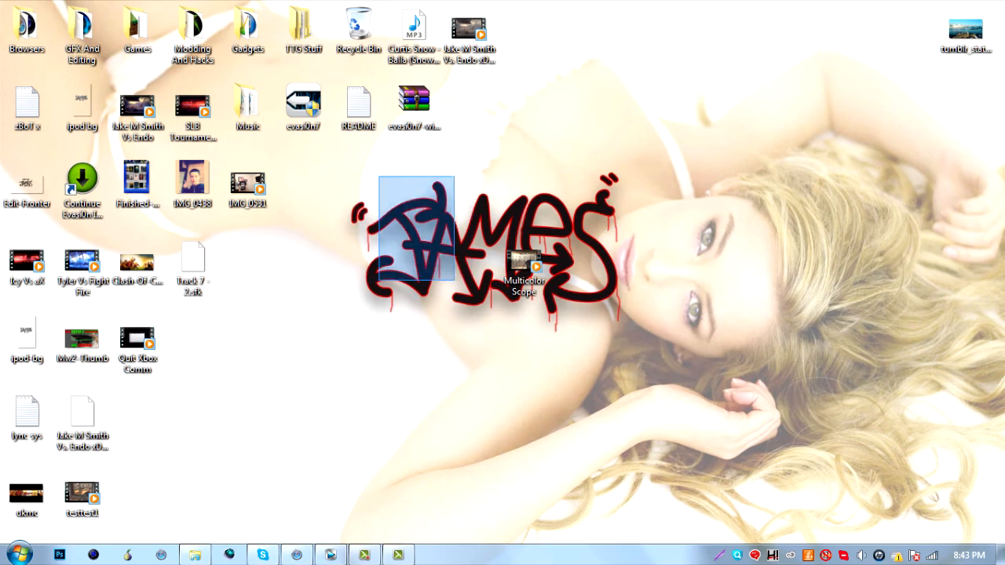
pyautogui.moveTo(399, 307)
pyautogui.mouseDown()
pyautogui.moveTo(339, 179)
pyautogui.moveTo(453, 340)
pyautogui.moveTo(694, 325)
pyautogui.moveTo(456, 146)
pyautogui.moveTo(312, 152)
pyautogui.mouseUp()
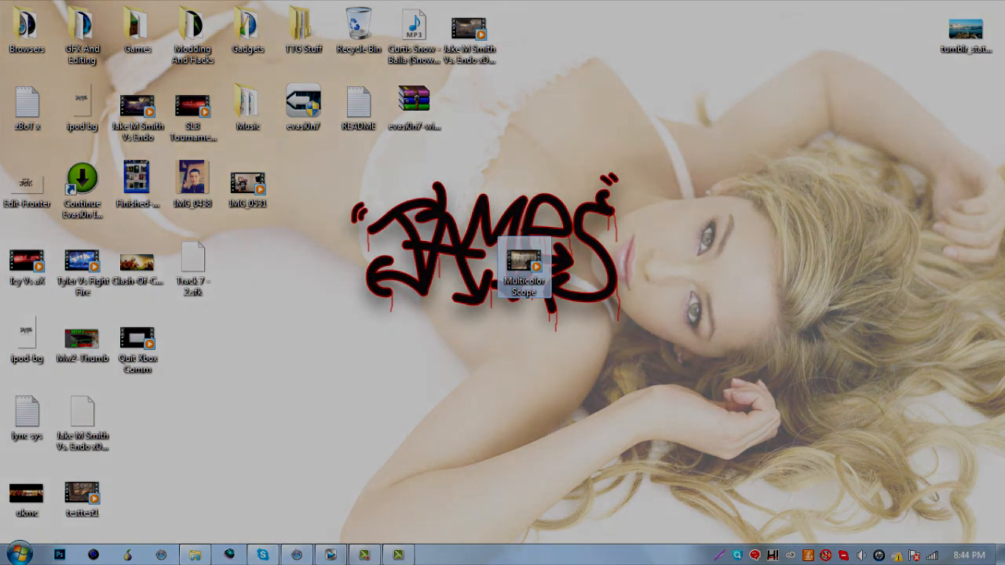
pyautogui.moveTo(350, 186); pyautogui.dragTo(487, 307)
pyautogui.moveTo(315, 156); pyautogui.dragTo(453, 272)
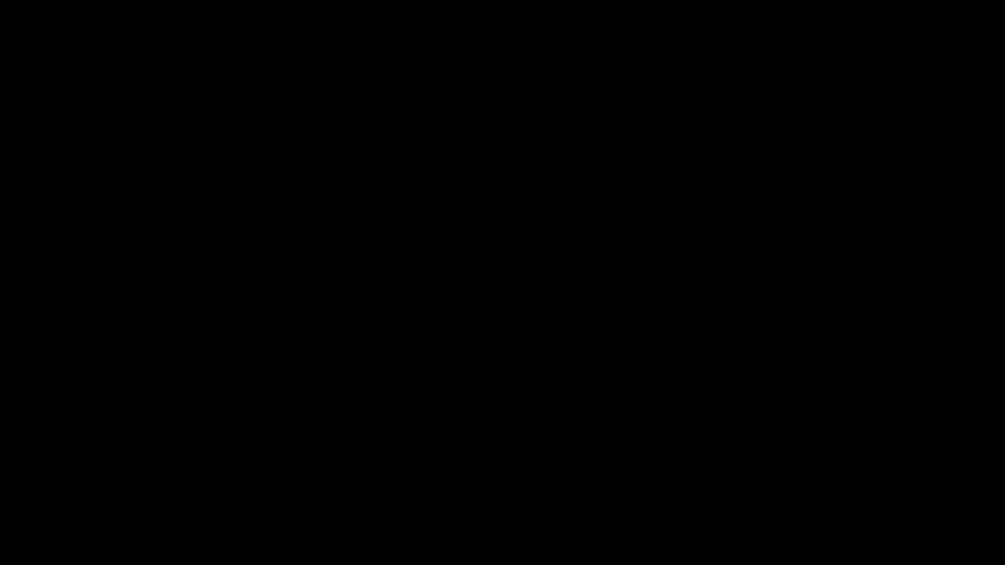